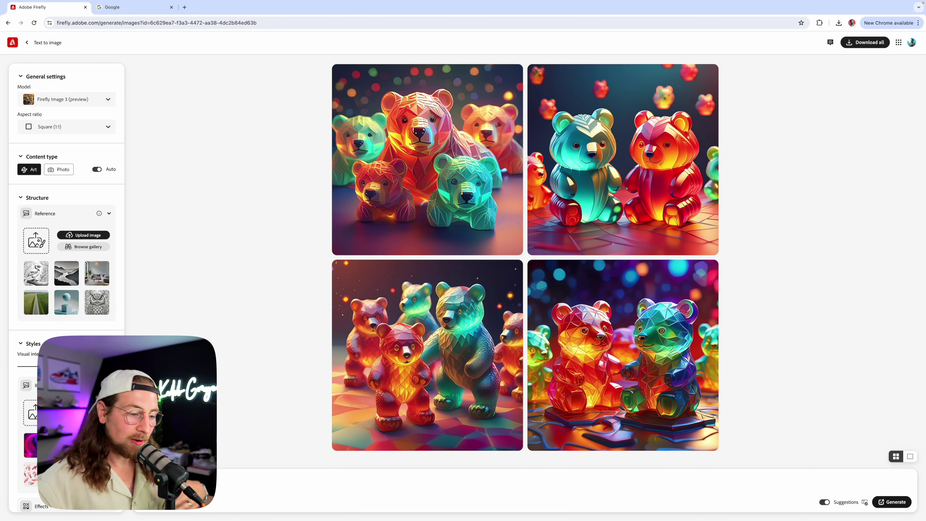
Step: Switch to Figma and create a square frame on the empty canvas, scaled up to about 1138 × 1138
{"action": "key", "text": "ctrl+Left"}
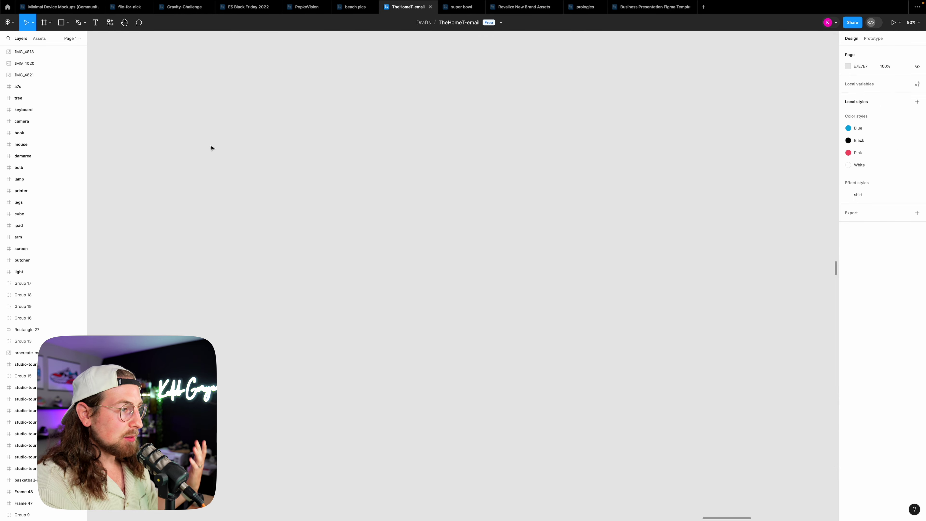
{"action": "key", "text": "f"}
{"action": "left_click", "coordinate": [284, 184]}
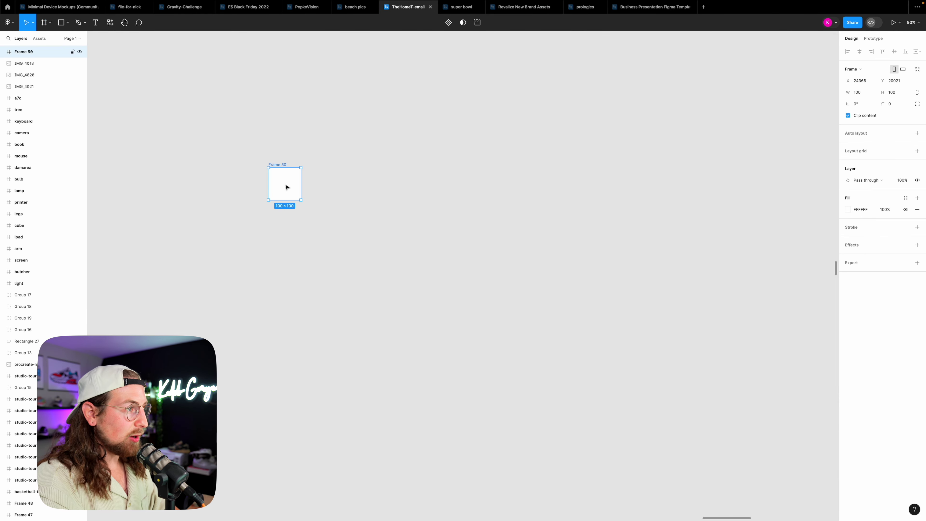
{"action": "key", "text": "k"}
{"action": "left_click_drag", "start_coordinate": [299, 200], "coordinate": [516, 254]}
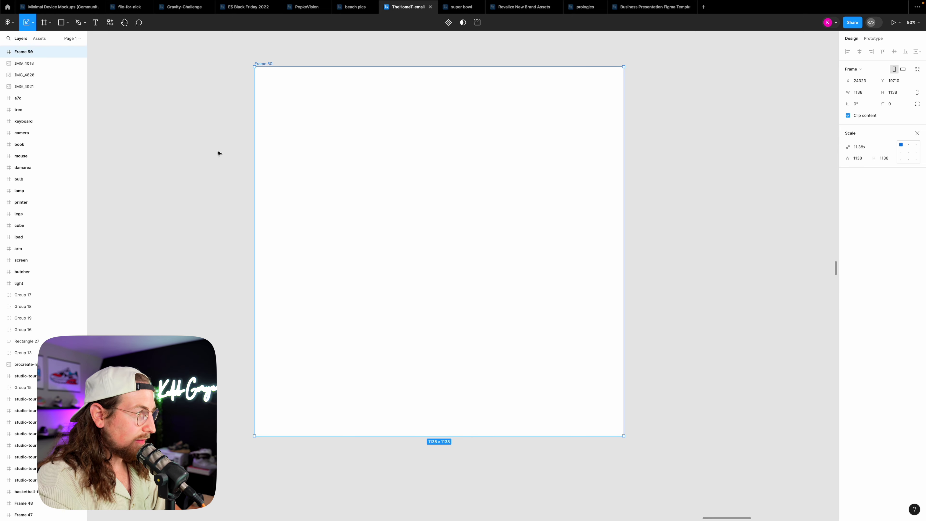
Step: Add a text layer reading "ABC" in the King Rabbit font on the canvas
{"action": "key", "text": "t"}
{"action": "left_click", "coordinate": [211, 167]}
{"action": "type", "text": "ABC"}
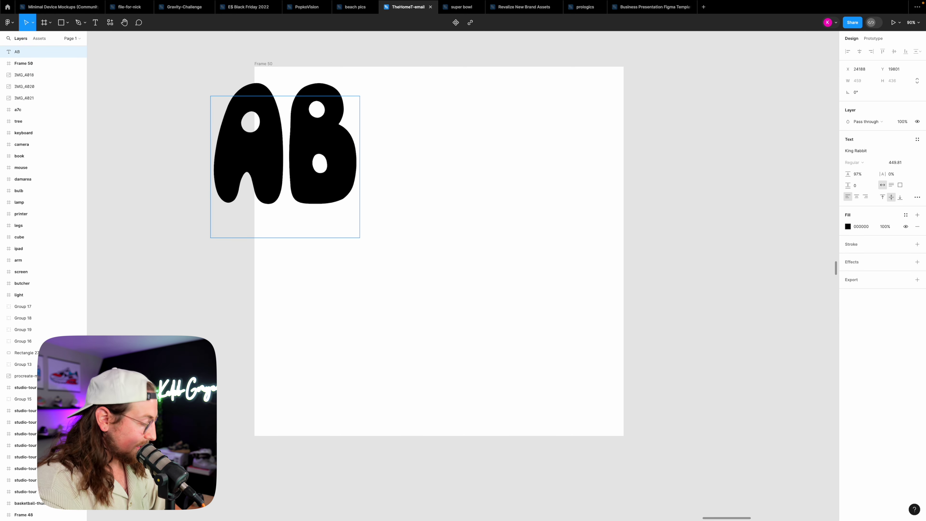
{"action": "key", "text": "Escape"}
Step: Move the ABC text into the white frame, scale it to about 773 wide, and centre it vertically
{"action": "left_click_drag", "start_coordinate": [295, 144], "coordinate": [431, 284]}
{"action": "key", "text": "k"}
{"action": "left_click_drag", "start_coordinate": [438, 319], "coordinate": [439, 336]}
{"action": "left_click_drag", "start_coordinate": [447, 270], "coordinate": [440, 258]}
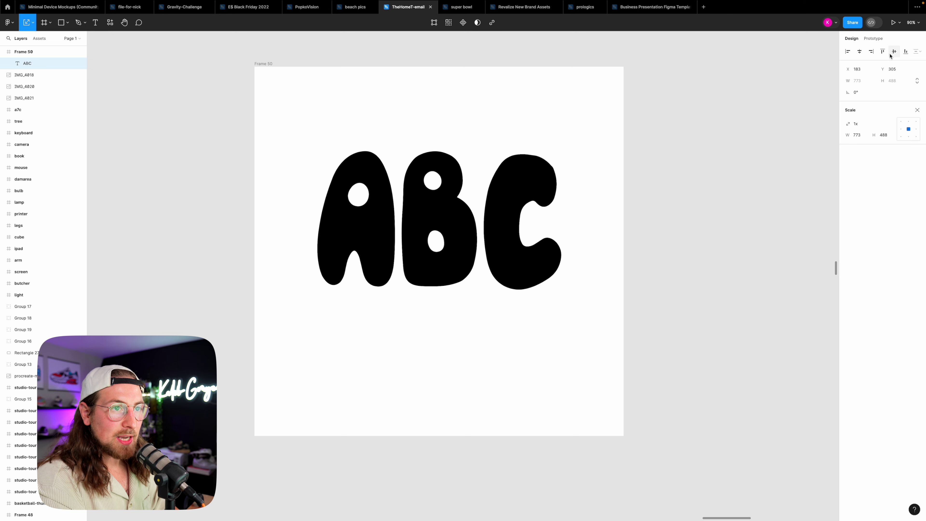
{"action": "left_click", "coordinate": [891, 56]}
Step: Export the frame containing the ABC text as a JPG named abc2.jpg to the Desktop
{"action": "left_click", "coordinate": [707, 139]}
{"action": "left_click", "coordinate": [267, 64]}
{"action": "key", "text": "v"}
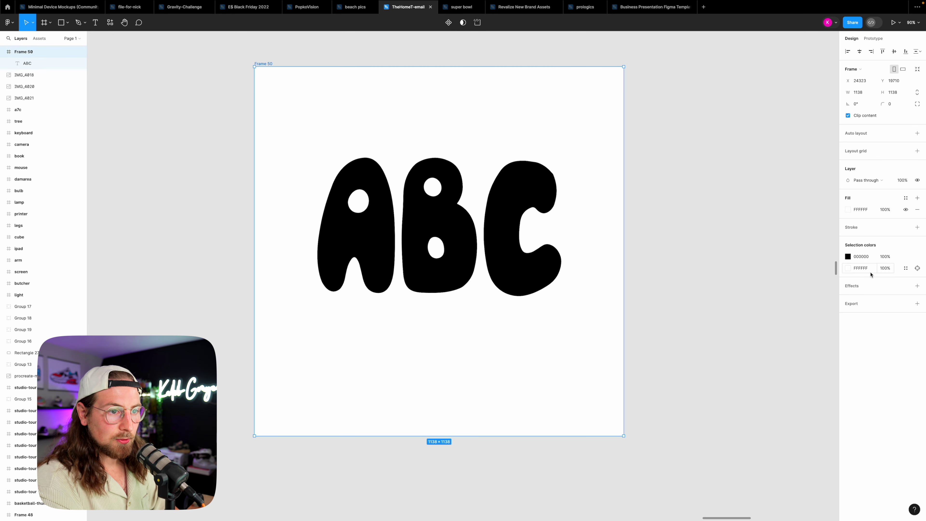
{"action": "left_click", "coordinate": [872, 304]}
{"action": "left_click", "coordinate": [894, 327]}
{"action": "left_click", "coordinate": [895, 338]}
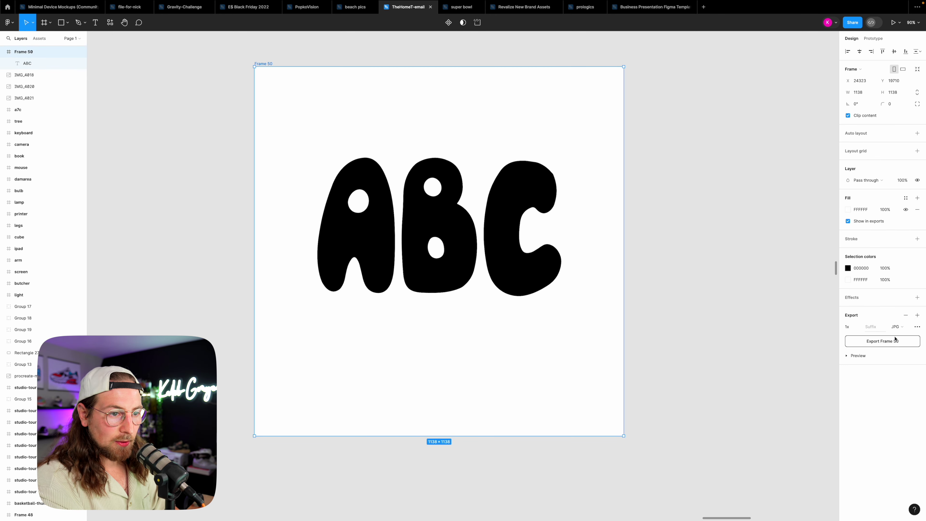
{"action": "left_click", "coordinate": [870, 342]}
{"action": "type", "text": "abc.jpg"}
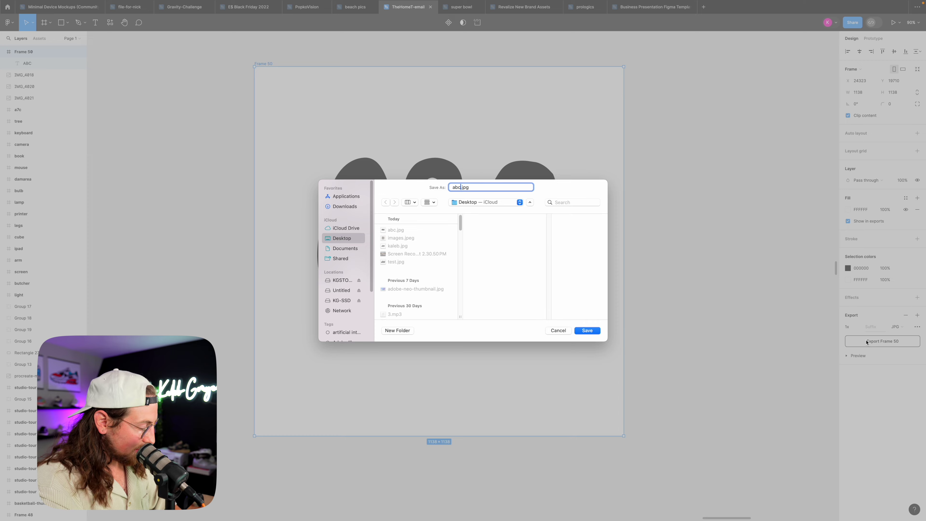
{"action": "key", "text": "Return"}
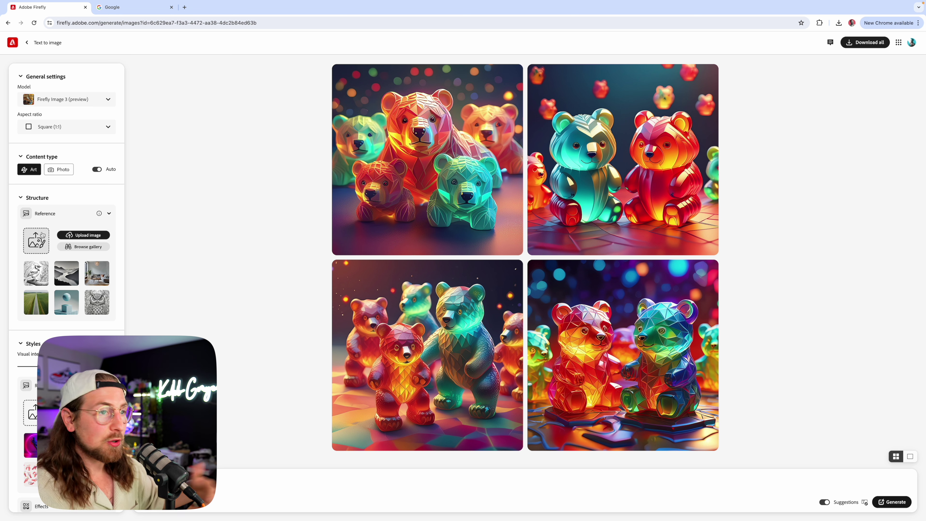
Step: Upload abc2.jpg from the Desktop as the structure reference and set its strength to maximum
{"action": "scroll", "coordinate": [54, 219], "scroll_direction": "down", "scroll_amount": 1}
{"action": "scroll", "coordinate": [55, 219], "scroll_direction": "up", "scroll_amount": 1}
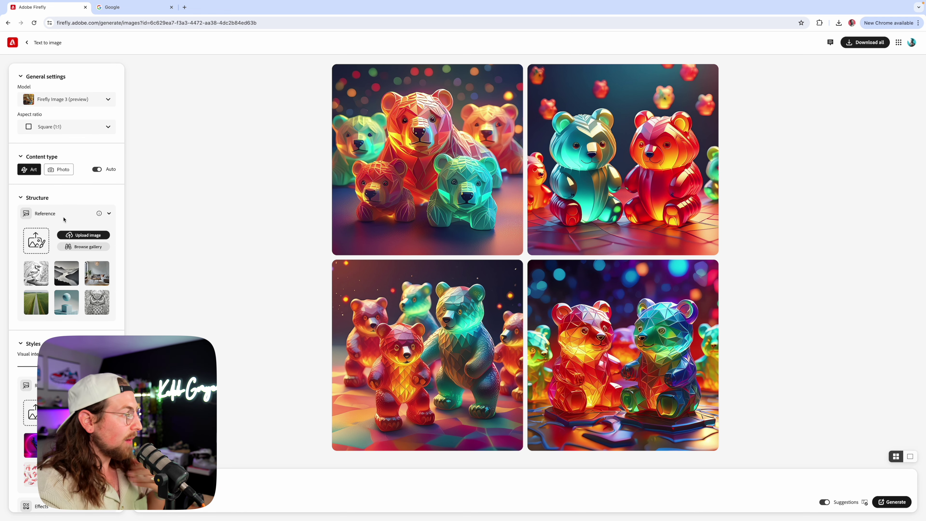
{"action": "left_click", "coordinate": [58, 239]}
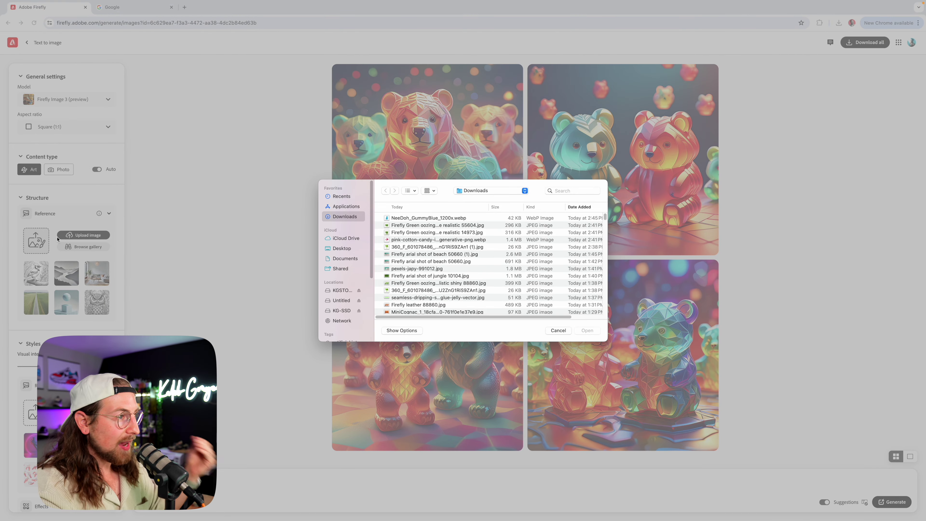
{"action": "left_click", "coordinate": [342, 248]}
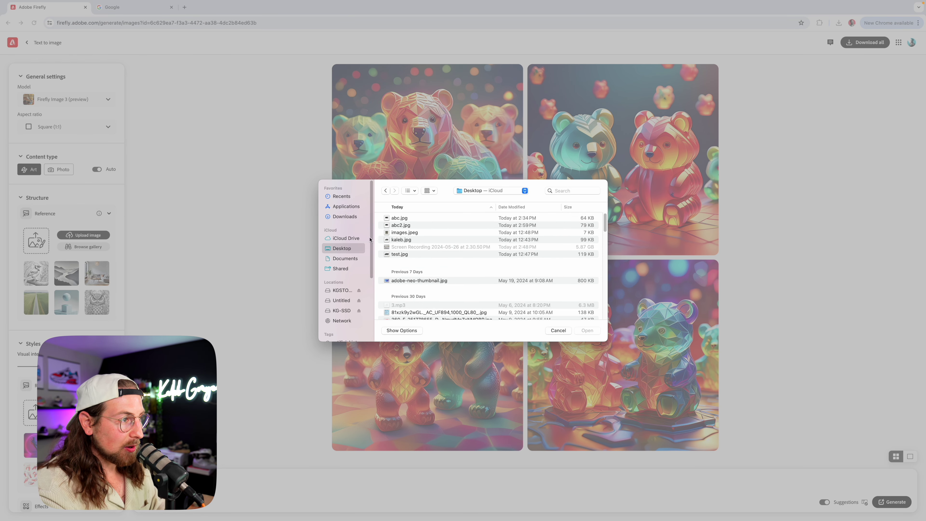
{"action": "left_click", "coordinate": [415, 225]}
{"action": "left_click", "coordinate": [582, 332]}
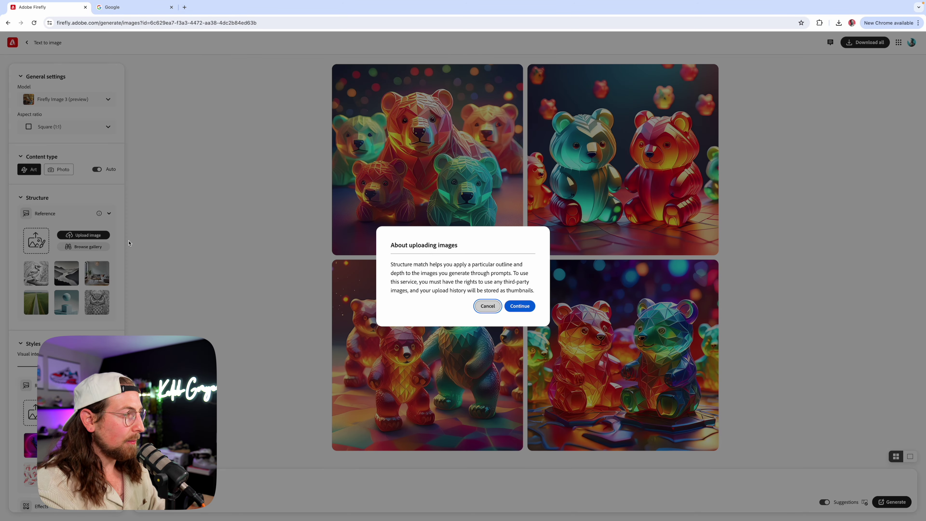
{"action": "left_click", "coordinate": [520, 306]}
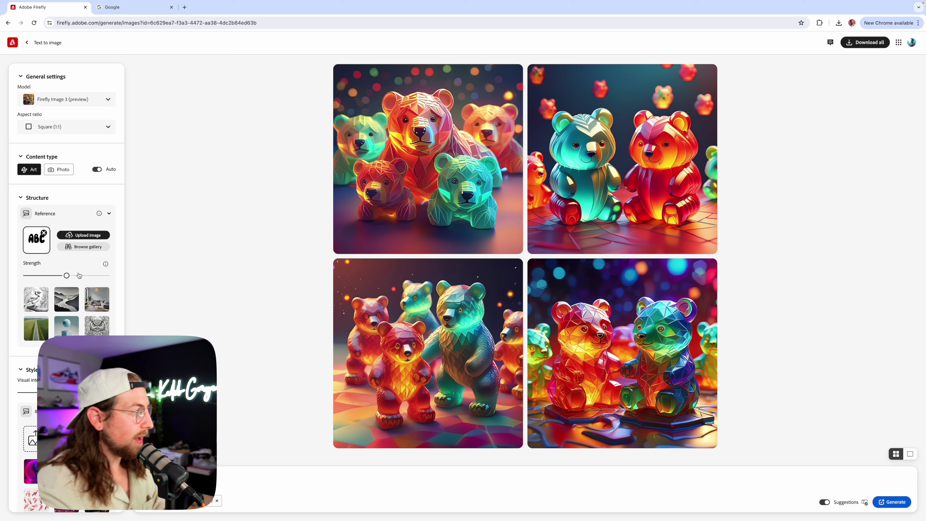
{"action": "left_click_drag", "start_coordinate": [67, 276], "coordinate": [140, 282]}
{"action": "scroll", "coordinate": [50, 281], "scroll_direction": "down", "scroll_amount": 4}
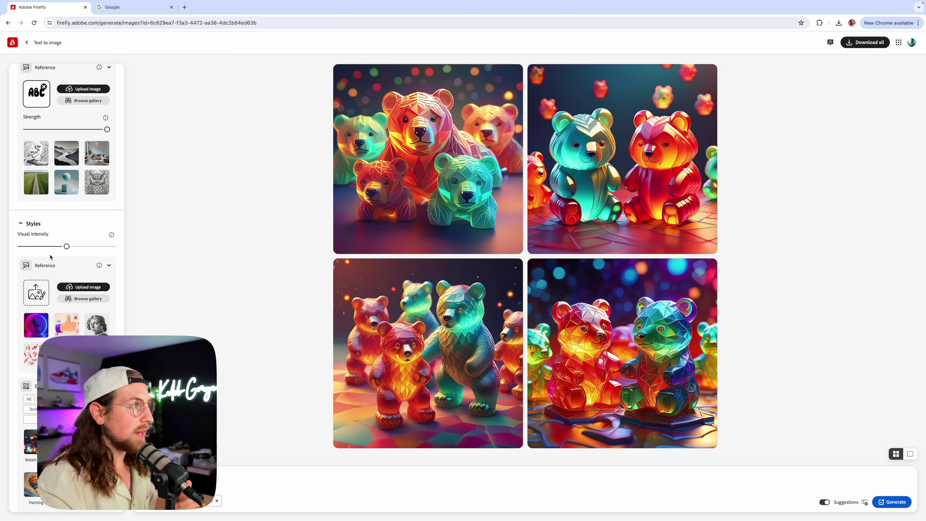
Step: Search Google Images for "gummy bears"
{"action": "left_click", "coordinate": [118, 7]}
{"action": "left_click", "coordinate": [396, 186]}
{"action": "type", "text": "gummy"}
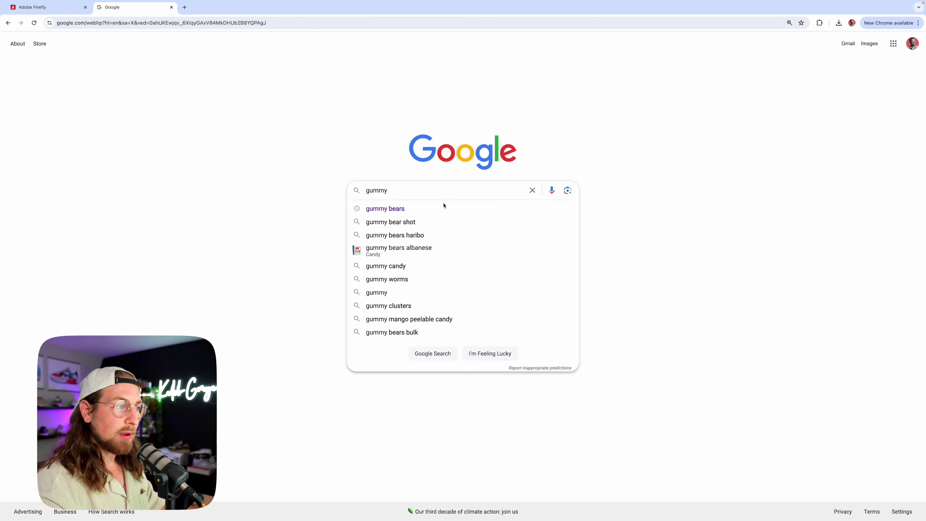
{"action": "left_click", "coordinate": [440, 211]}
{"action": "left_click", "coordinate": [123, 76]}
Step: Find the blue NeeDoh gummy bear image in the results and save it to the Downloads folder
{"action": "scroll", "coordinate": [414, 218], "scroll_direction": "down", "scroll_amount": 5}
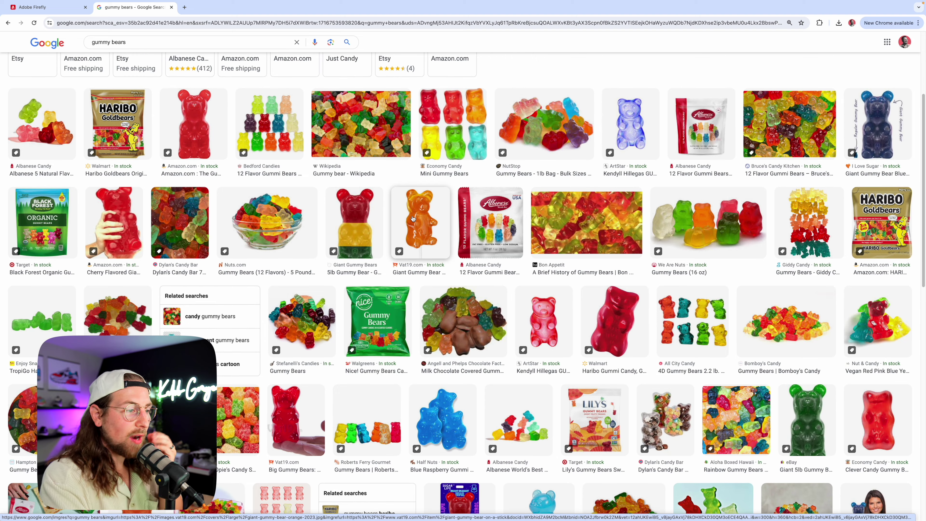
{"action": "scroll", "coordinate": [414, 218], "scroll_direction": "down", "scroll_amount": 7}
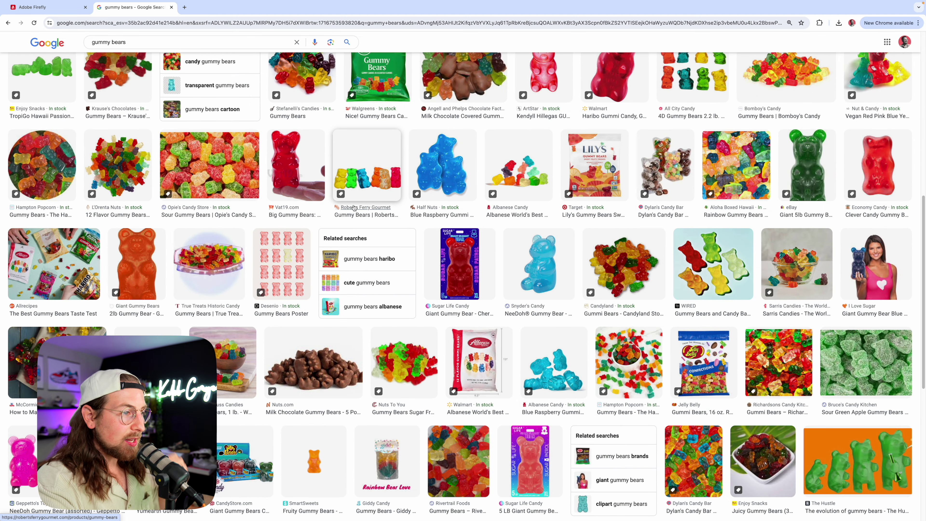
{"action": "scroll", "coordinate": [456, 212], "scroll_direction": "down", "scroll_amount": 2}
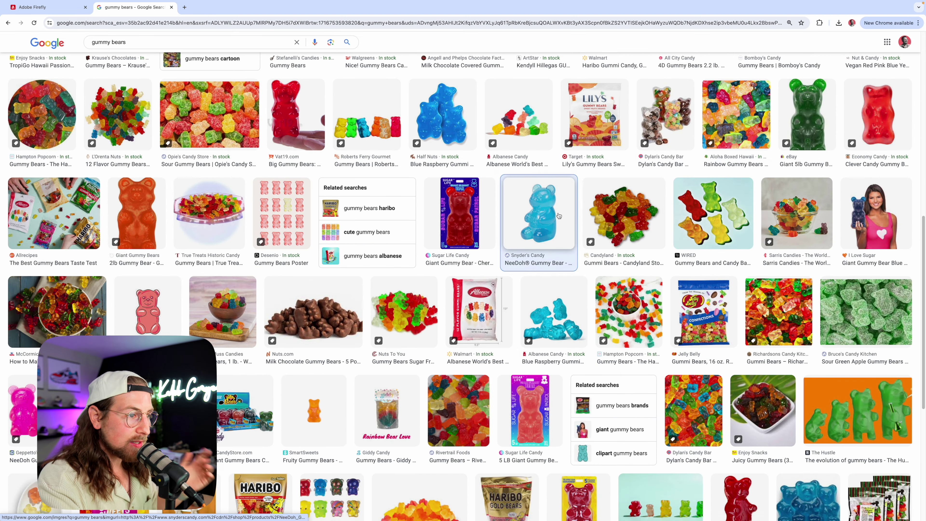
{"action": "left_click", "coordinate": [558, 215]}
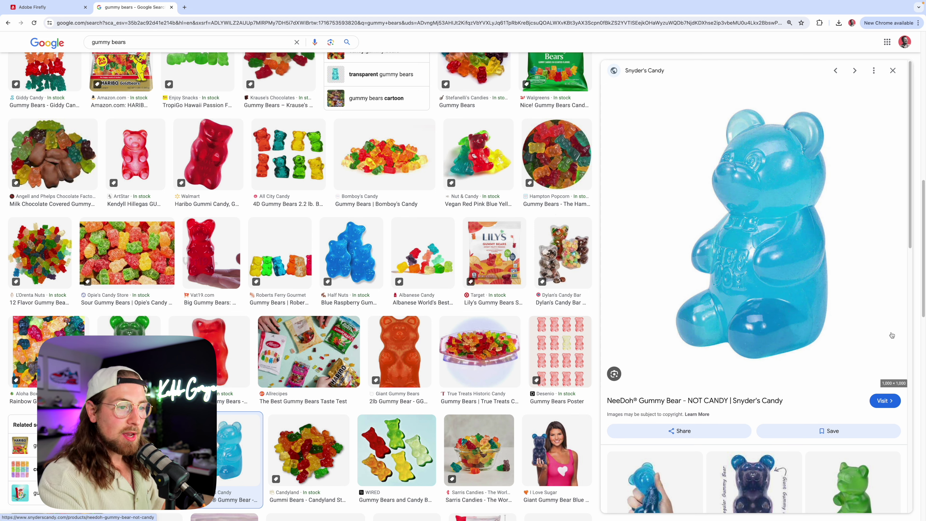
{"action": "right_click", "coordinate": [777, 251]}
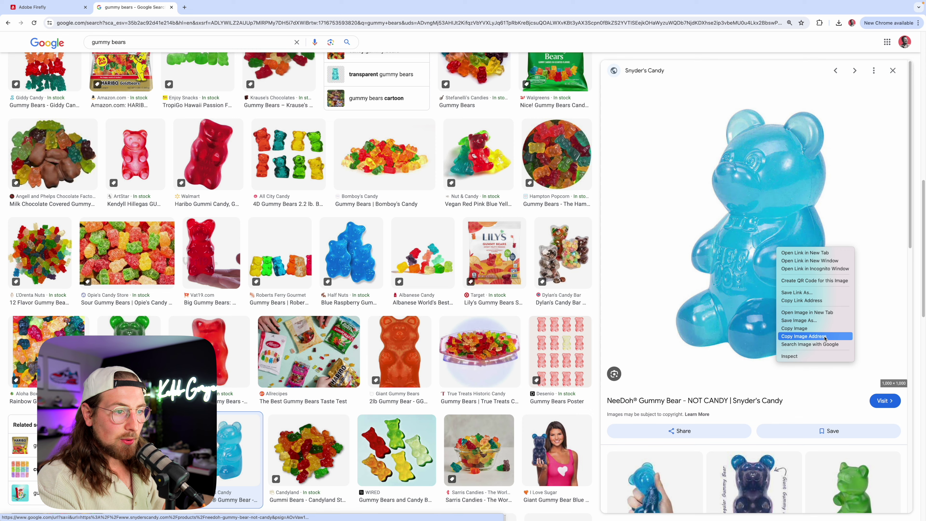
{"action": "left_click", "coordinate": [799, 320]}
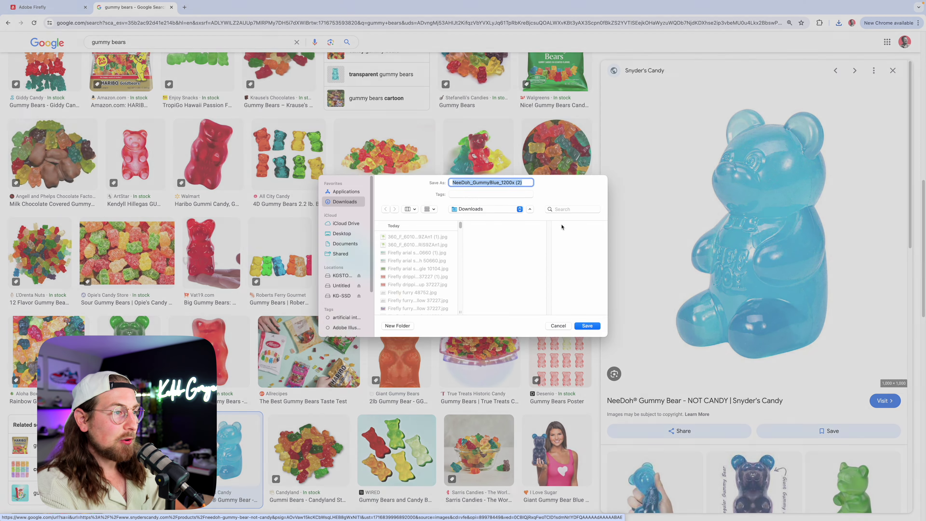
{"action": "left_click", "coordinate": [587, 331]}
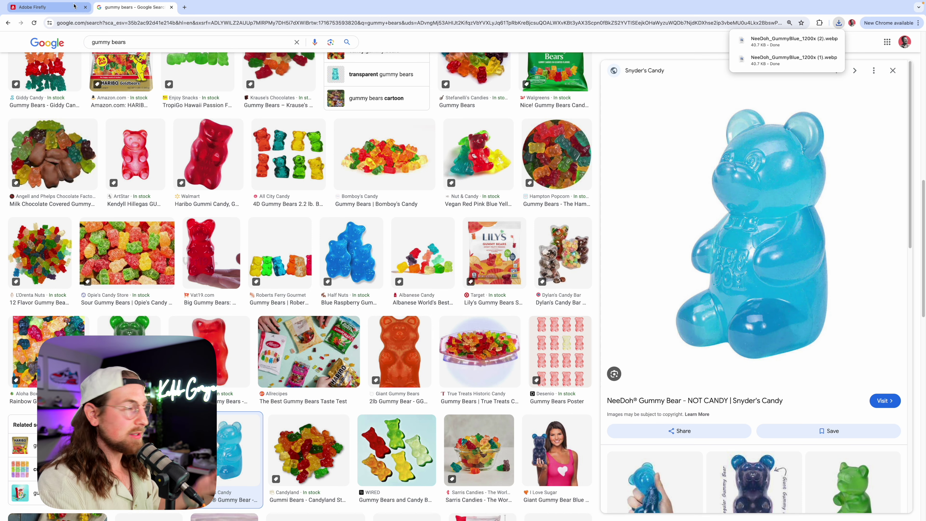
Step: In the Firefly page, upload NeeDoh_GummyBlue_1200x (2).webp from Downloads as the style reference
{"action": "left_click", "coordinate": [55, 9]}
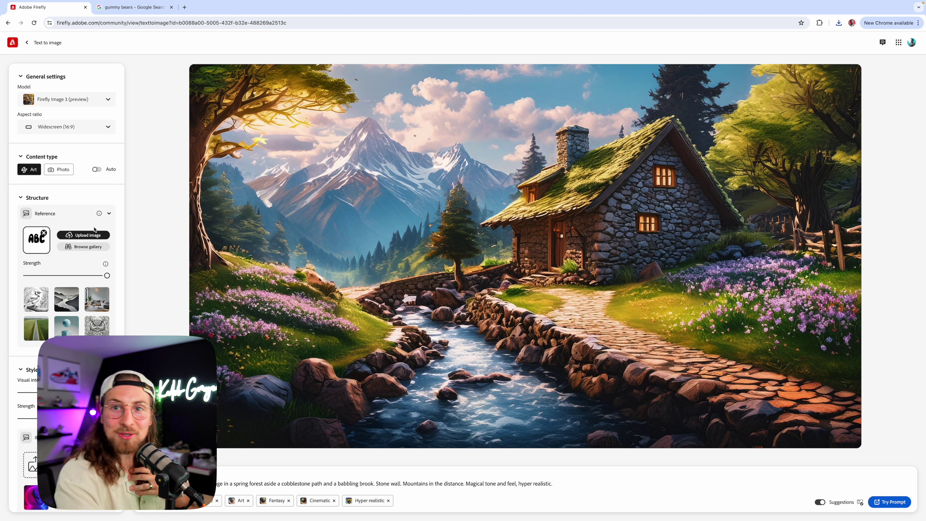
{"action": "scroll", "coordinate": [94, 229], "scroll_direction": "down", "scroll_amount": 6}
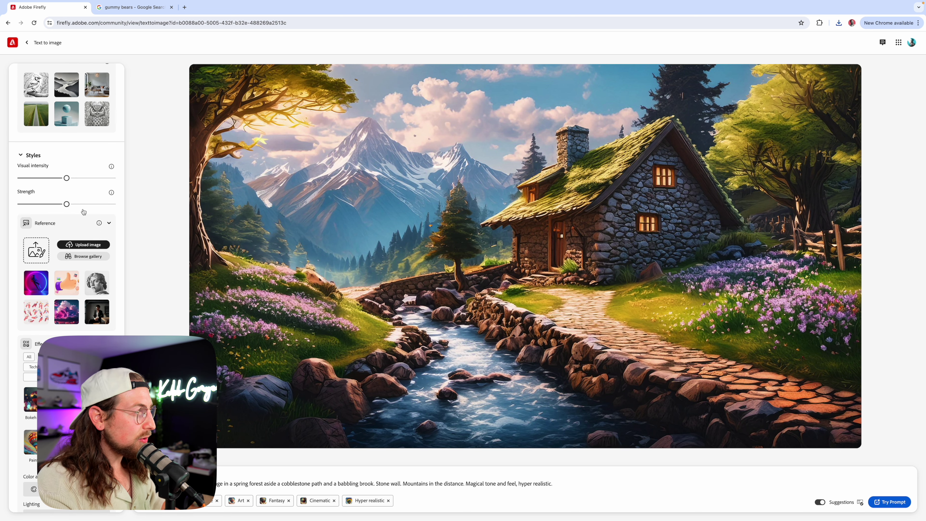
{"action": "left_click", "coordinate": [77, 245]}
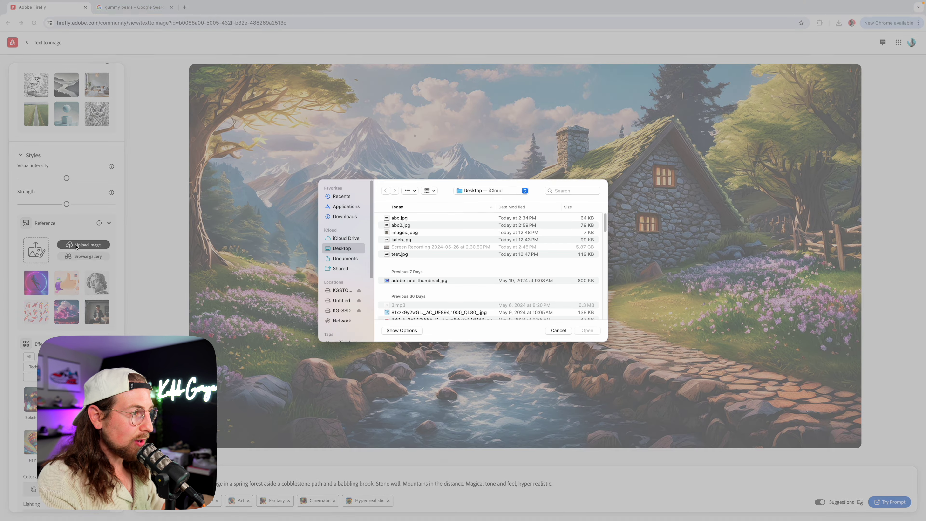
{"action": "left_click", "coordinate": [341, 217]}
{"action": "left_click", "coordinate": [416, 218]}
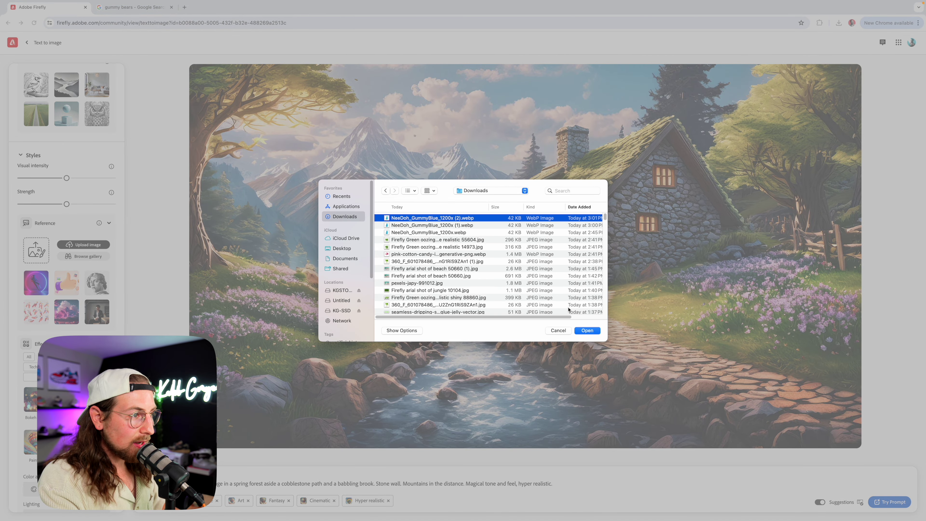
{"action": "left_click", "coordinate": [587, 330]}
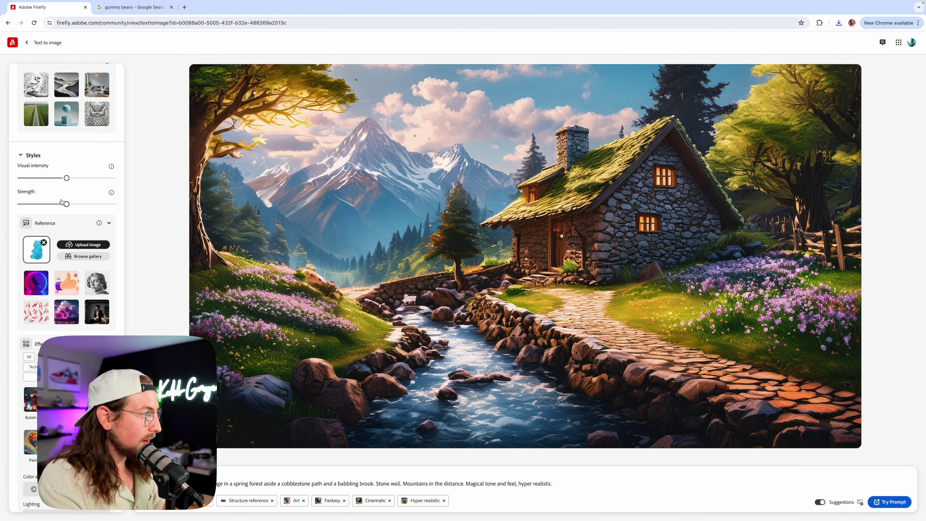
Step: Set both the visual intensity and the strength of the style to maximum
{"action": "left_click_drag", "start_coordinate": [66, 180], "coordinate": [113, 179]}
{"action": "left_click_drag", "start_coordinate": [66, 204], "coordinate": [113, 204]}
{"action": "scroll", "coordinate": [19, 200], "scroll_direction": "up", "scroll_amount": 5}
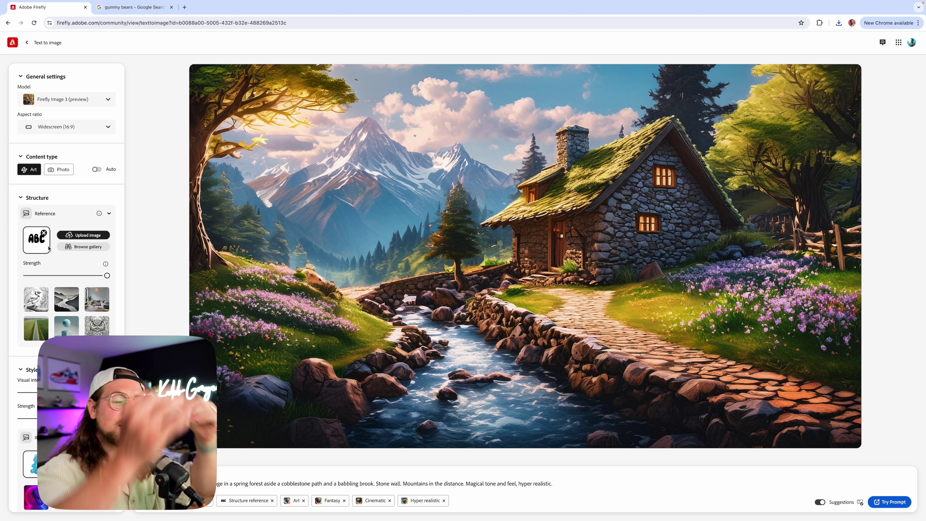
{"action": "scroll", "coordinate": [50, 246], "scroll_direction": "down", "scroll_amount": 2}
{"action": "scroll", "coordinate": [51, 245], "scroll_direction": "down", "scroll_amount": 4}
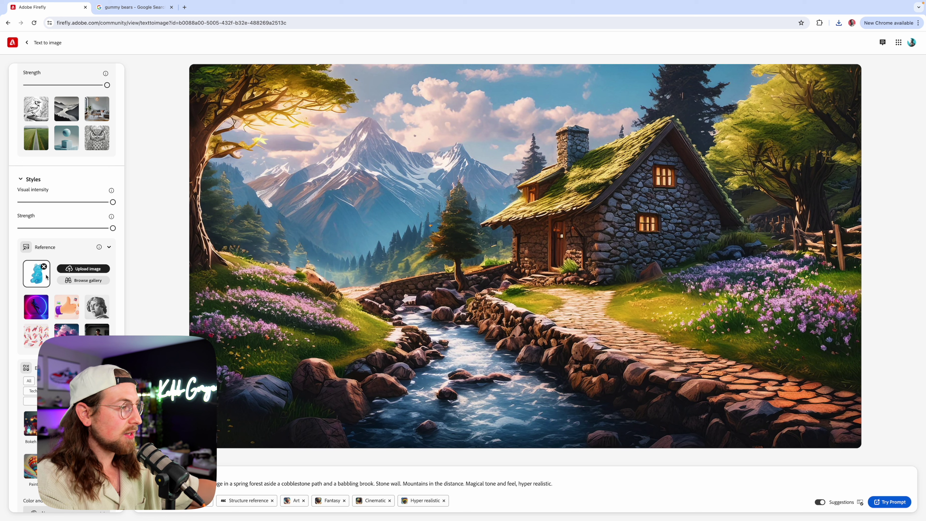
Step: Clear the existing spring forest prompt and enter a new prompt in its place
{"action": "key", "text": "ctrl+a"}
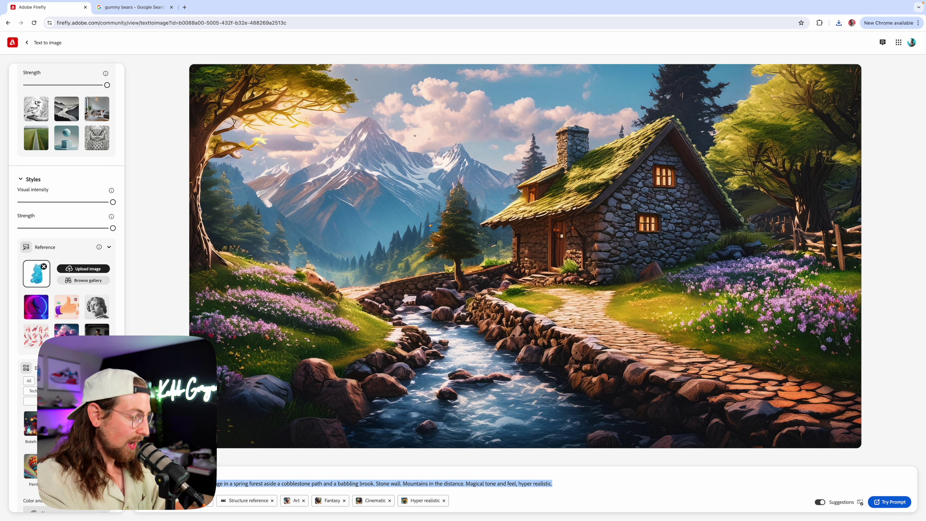
{"action": "key", "text": "BackSpace"}
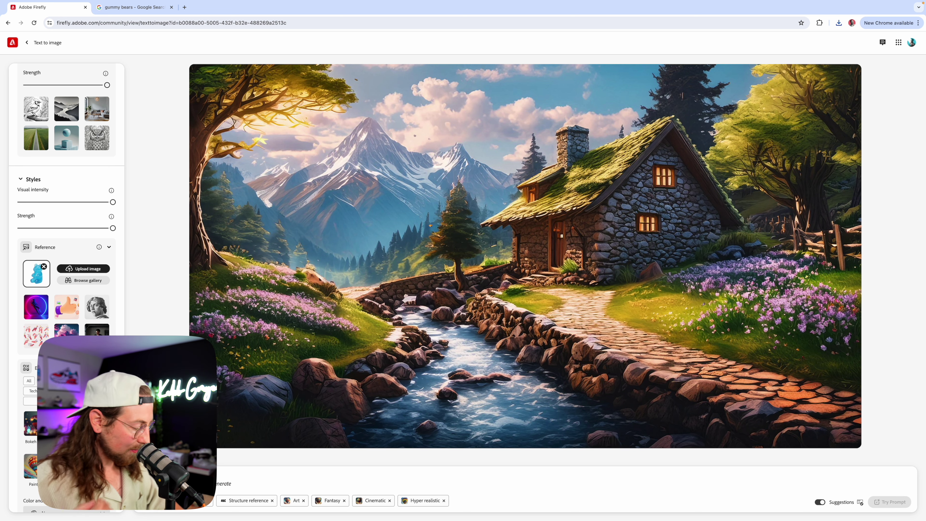
{"action": "type", "text": "g"}
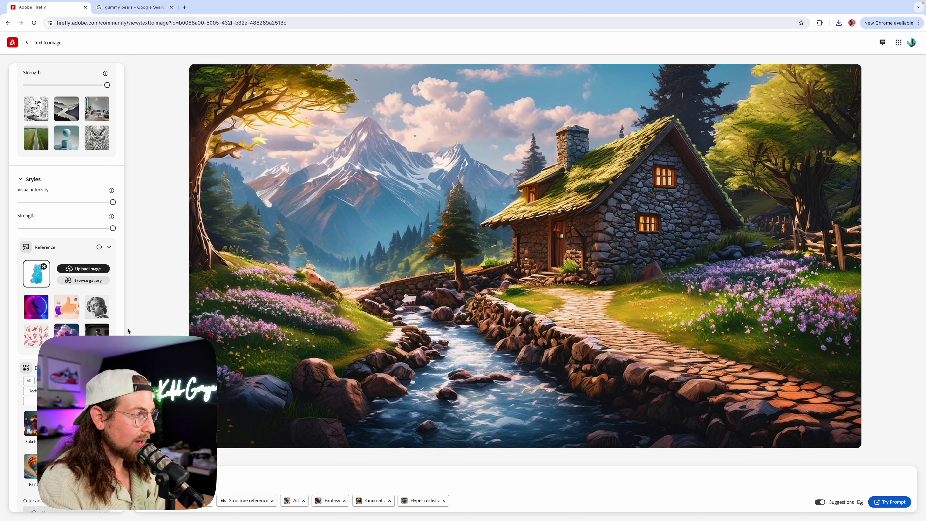
Step: Look over the available Firefly model versions and collapse the General settings section
{"action": "scroll", "coordinate": [72, 246], "scroll_direction": "up", "scroll_amount": 5}
{"action": "left_click", "coordinate": [81, 101]}
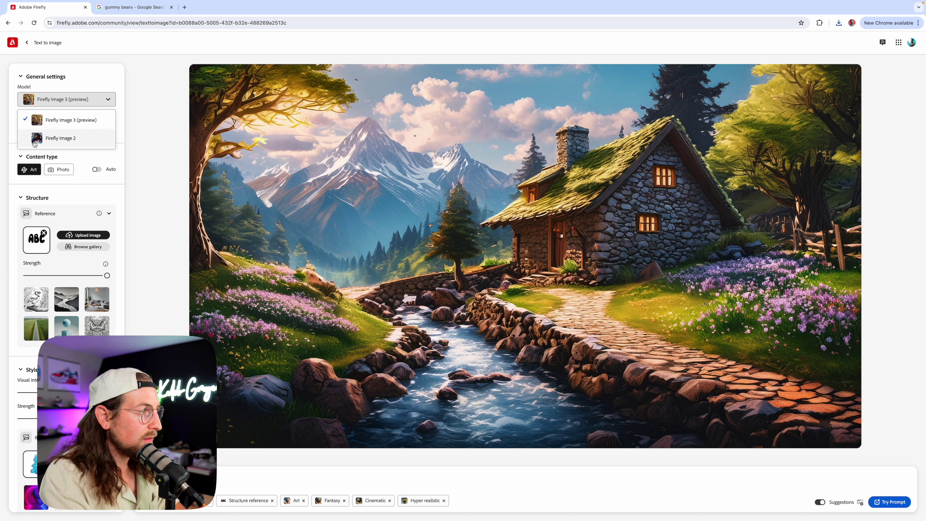
{"action": "left_click", "coordinate": [69, 79]}
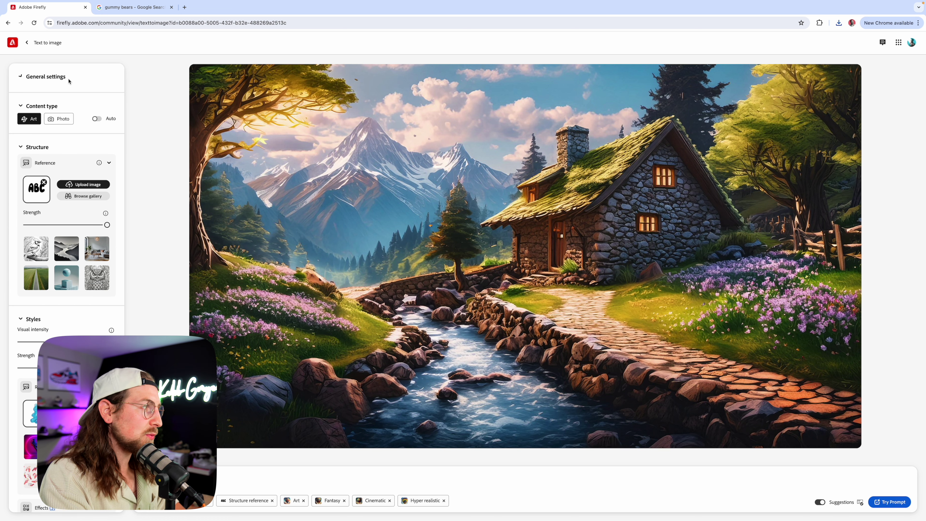
Step: Set the aspect ratio to Widescreen (16:9) in the general settings and generate images from the prompt
{"action": "left_click", "coordinate": [31, 88]}
{"action": "left_click", "coordinate": [62, 127]}
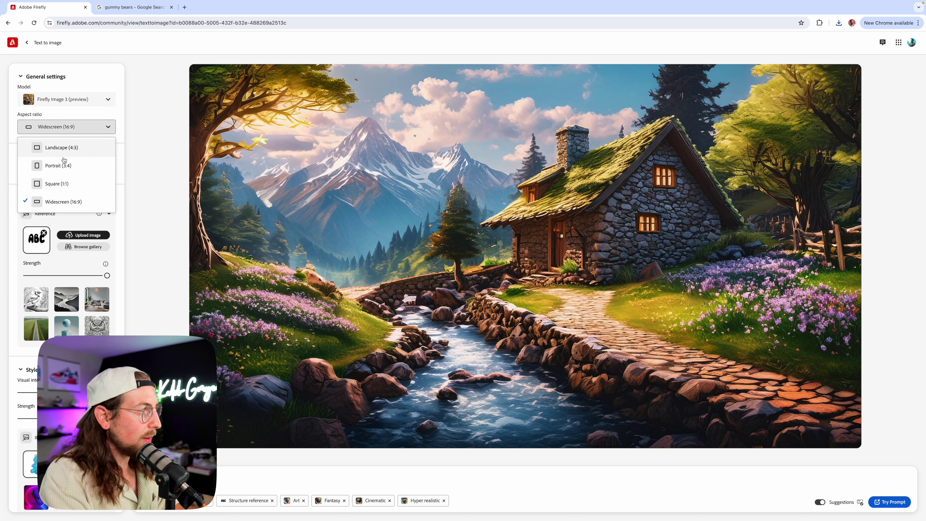
{"action": "left_click", "coordinate": [73, 183]}
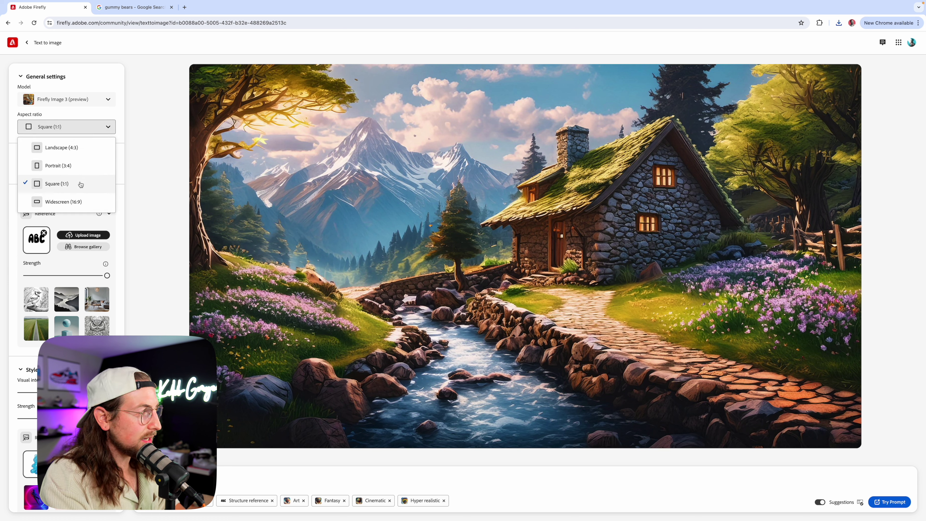
{"action": "left_click", "coordinate": [73, 128]}
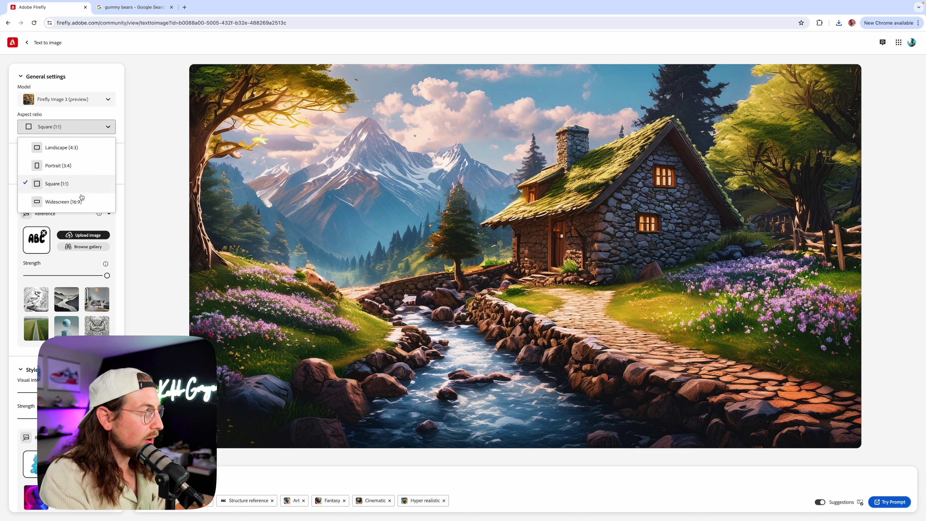
{"action": "left_click", "coordinate": [69, 201]}
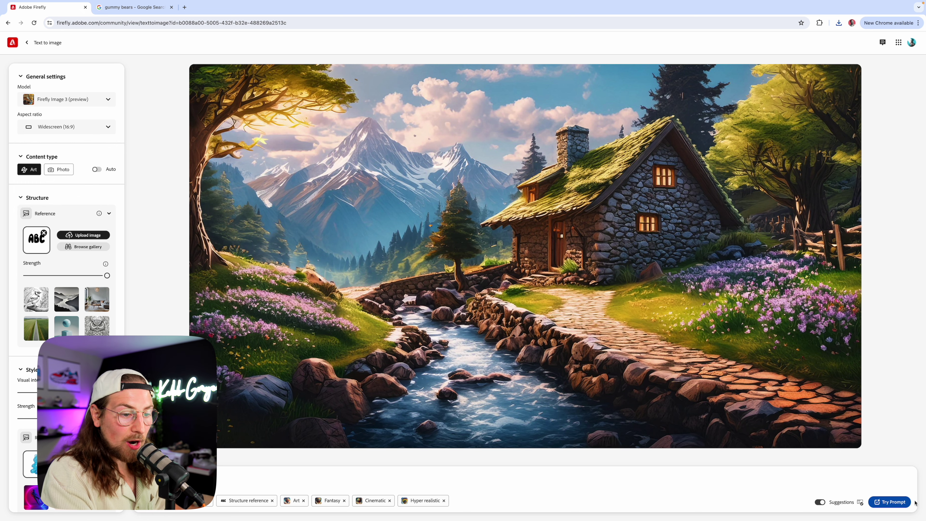
{"action": "left_click", "coordinate": [906, 502]}
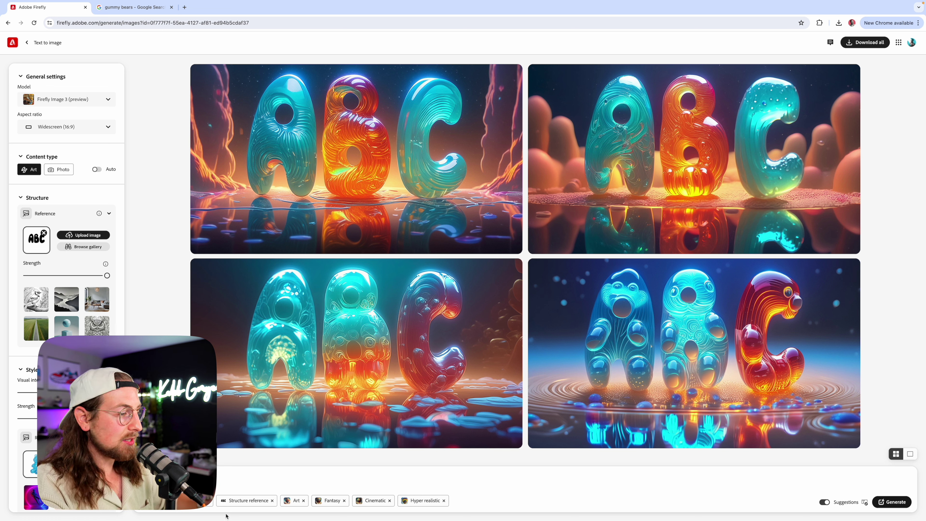
Step: Remove the Art, Fantasy, Cinematic and Hyper realistic tags from the prompt and generate the images again
{"action": "left_click", "coordinate": [303, 501]}
{"action": "left_click", "coordinate": [313, 501]}
{"action": "scroll", "coordinate": [15, 422], "scroll_direction": "down", "scroll_amount": 6}
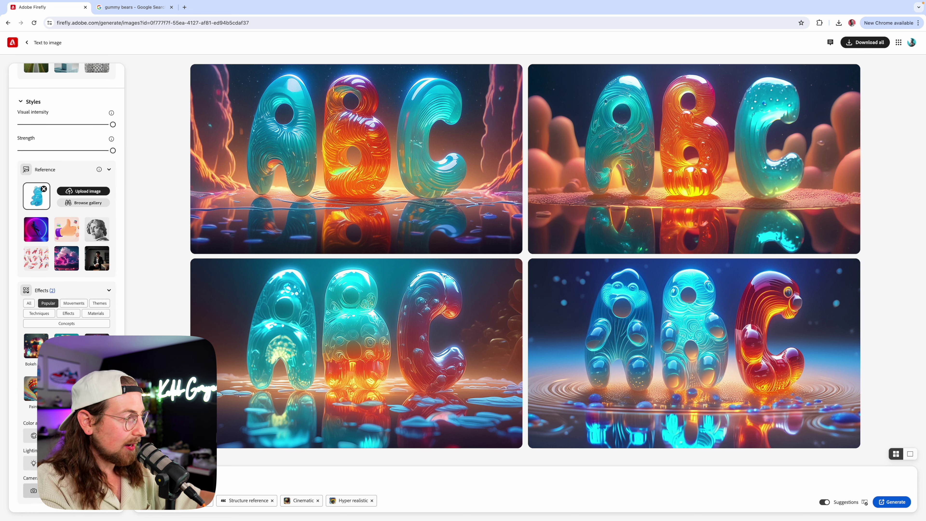
{"action": "left_click", "coordinate": [319, 500]}
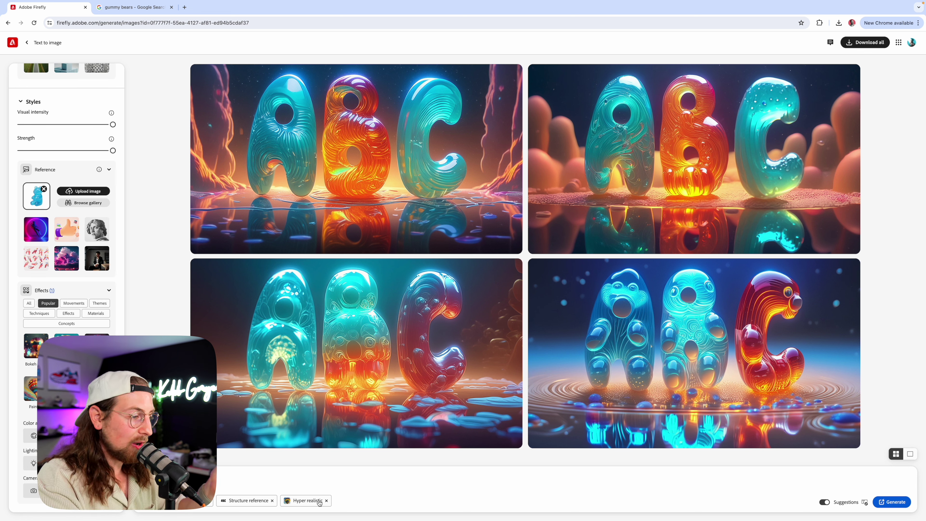
{"action": "left_click", "coordinate": [327, 501]}
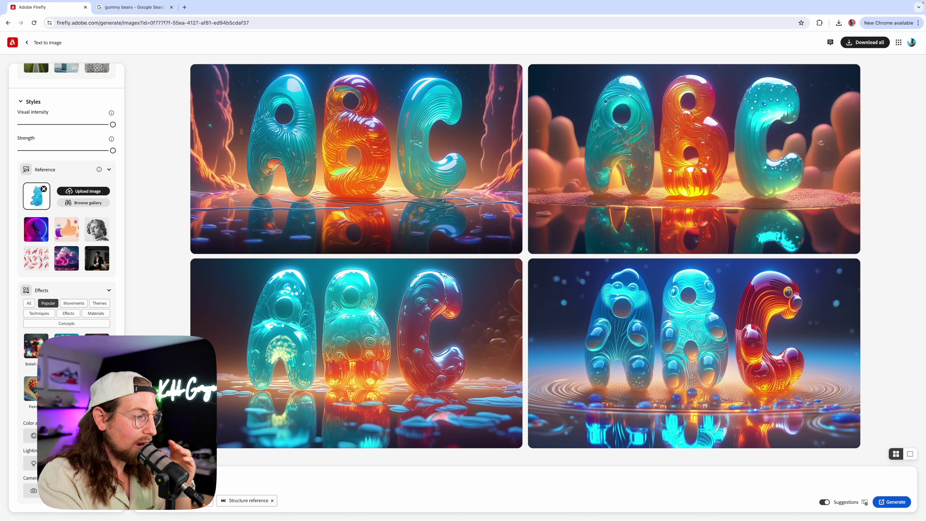
{"action": "left_click", "coordinate": [899, 503]}
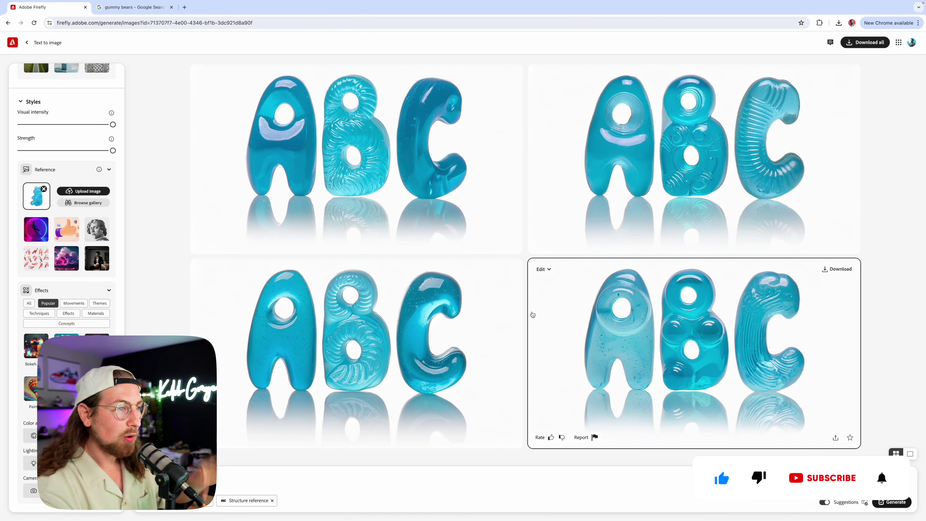
Step: View the first three generated blue gummy ABC images enlarged, one after another, and return to the results grid
{"action": "left_click", "coordinate": [440, 139]}
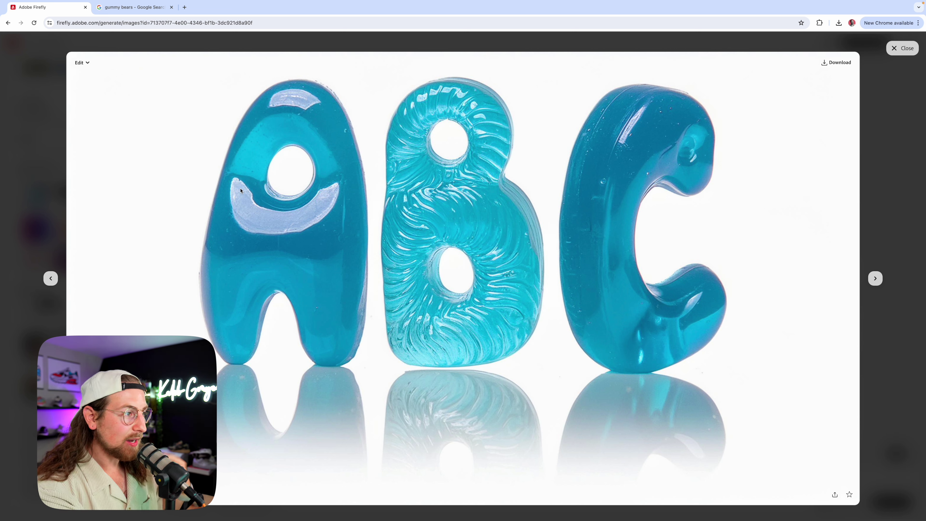
{"action": "left_click", "coordinate": [876, 279]}
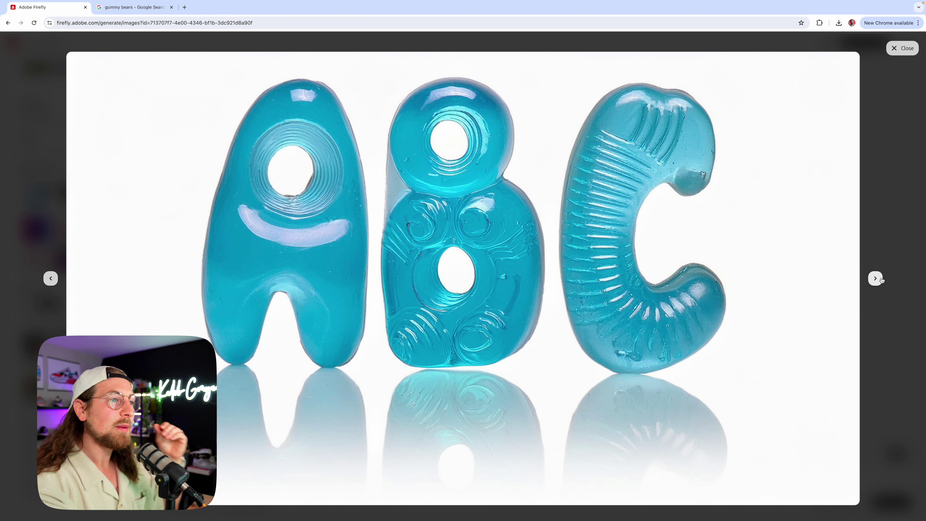
{"action": "left_click", "coordinate": [878, 278]}
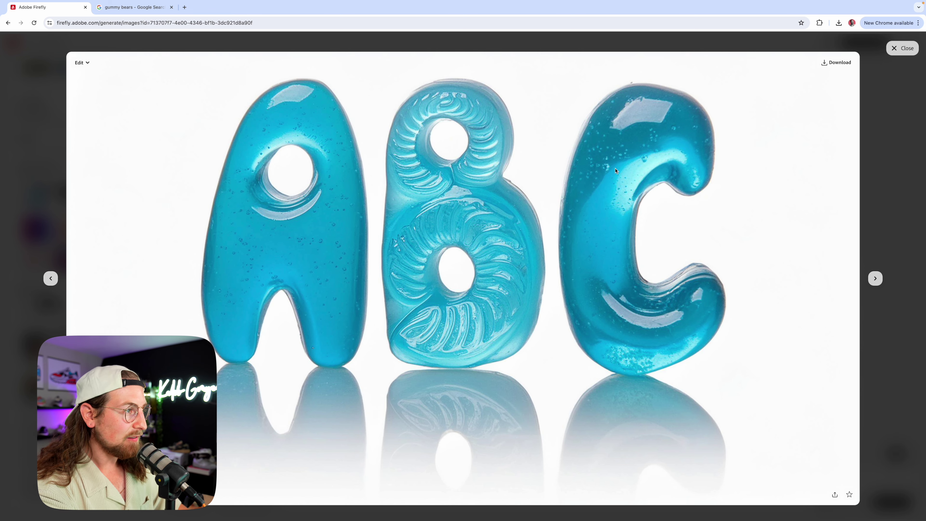
{"action": "key", "text": "Escape"}
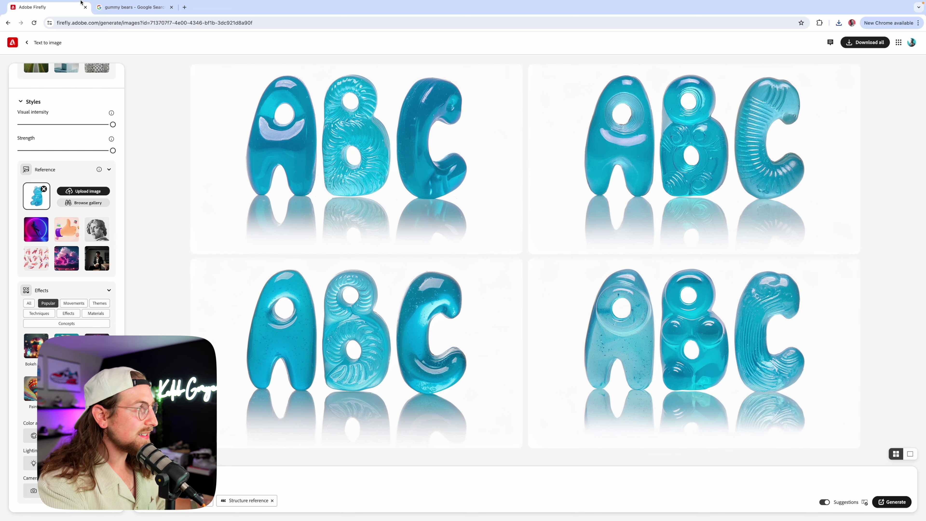
Step: Switch to the Google Images page and replace the gummy bears query with a search for cotton candy
{"action": "left_click", "coordinate": [131, 7]}
{"action": "triple_click", "coordinate": [122, 43]}
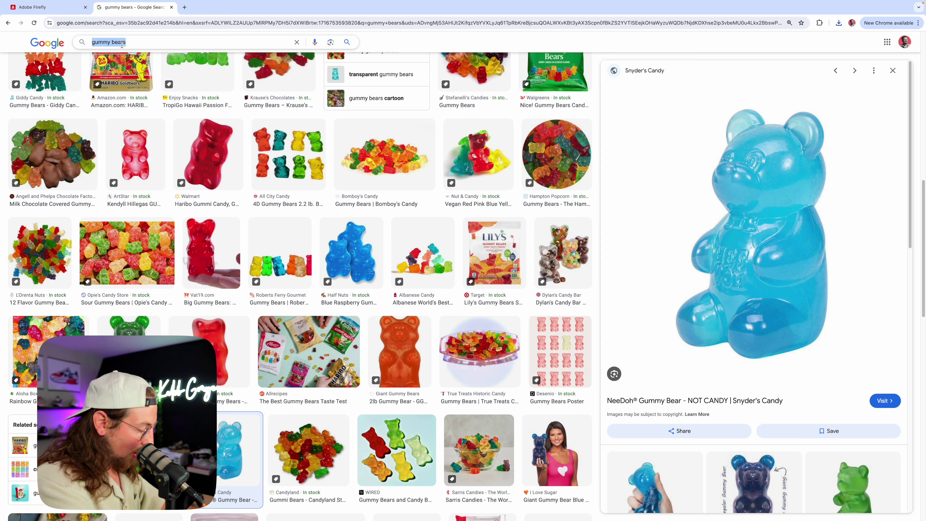
{"action": "type", "text": "cott"}
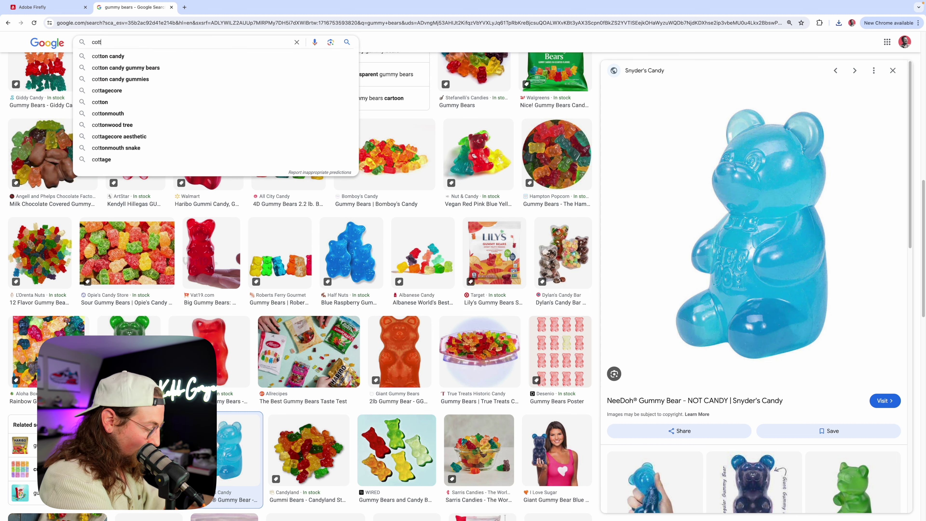
{"action": "type", "text": "on candyh"}
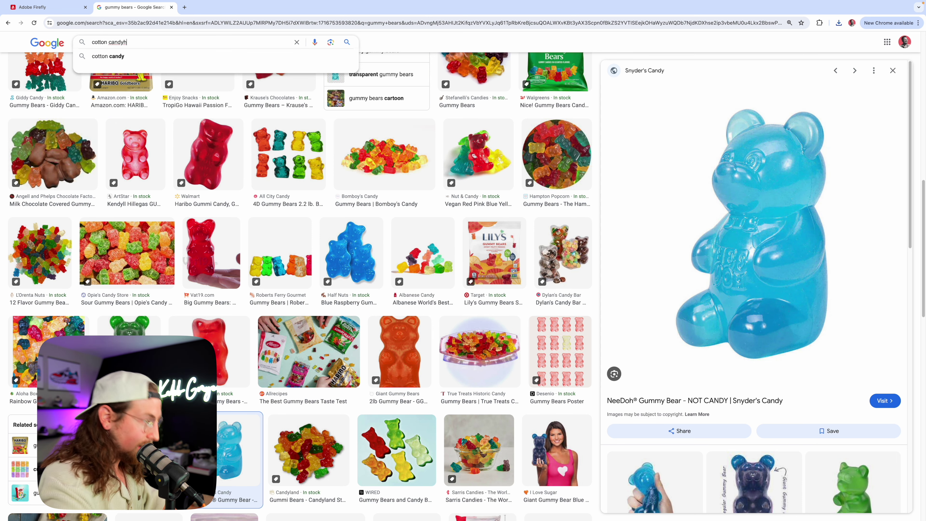
{"action": "key", "text": "Return"}
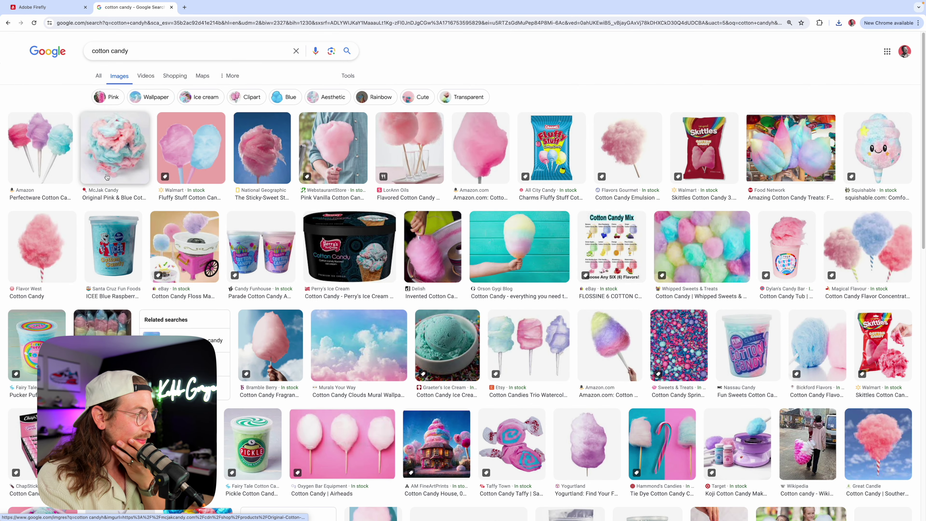
Step: Look through the cotton candy image results and enlarge candidates for a clean style reference photo
{"action": "scroll", "coordinate": [109, 180], "scroll_direction": "down", "scroll_amount": 2}
{"action": "left_click", "coordinate": [42, 186]}
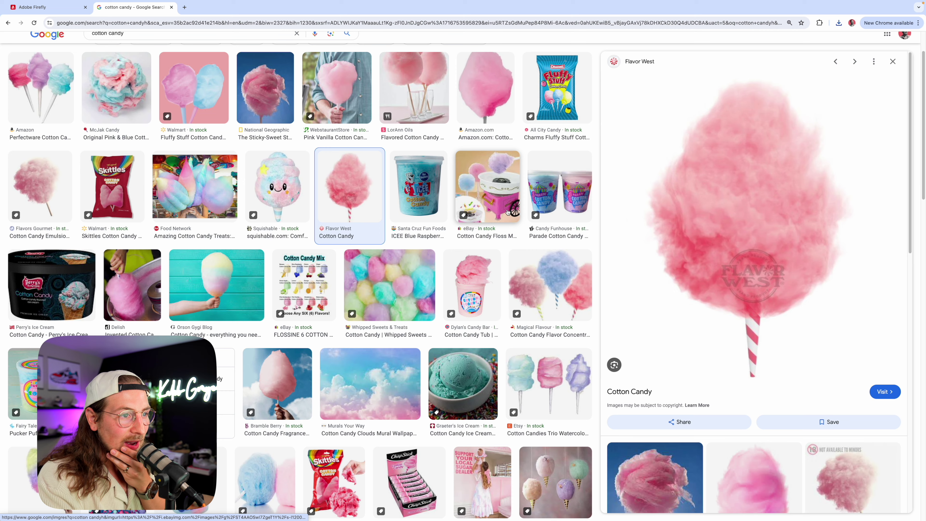
{"action": "scroll", "coordinate": [842, 254], "scroll_direction": "down", "scroll_amount": 1}
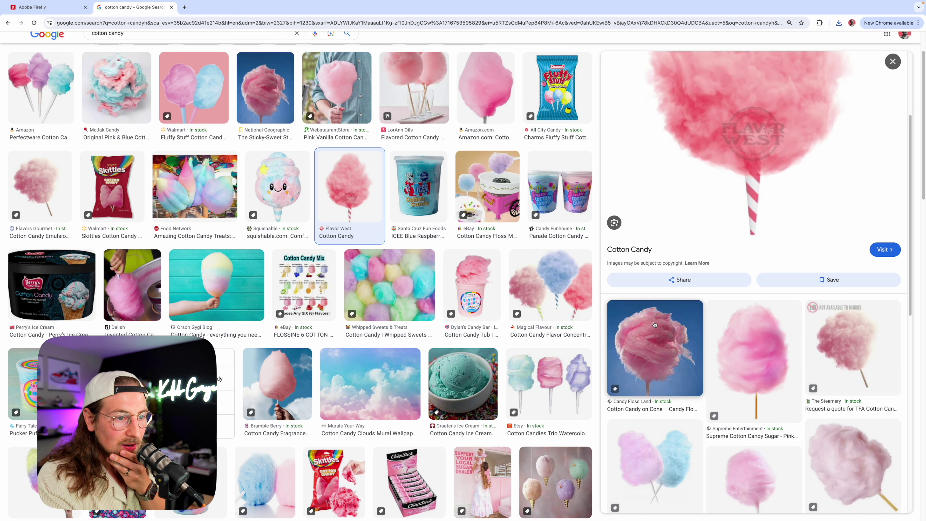
{"action": "left_click", "coordinate": [721, 342]}
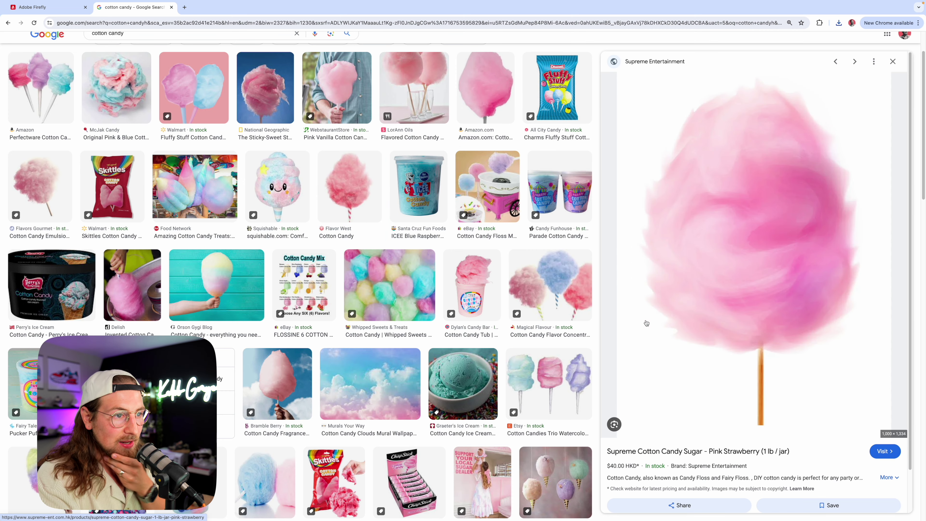
{"action": "scroll", "coordinate": [224, 245], "scroll_direction": "down", "scroll_amount": 8}
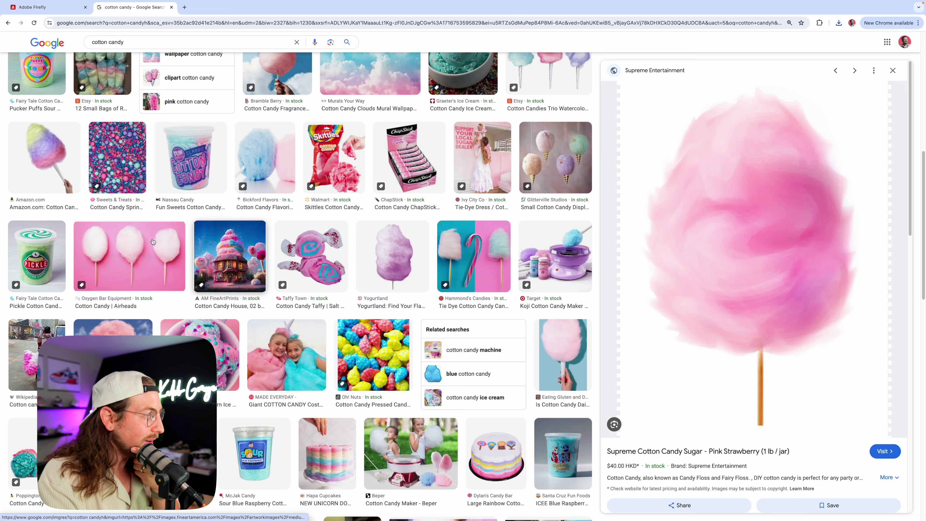
{"action": "scroll", "coordinate": [152, 241], "scroll_direction": "down", "scroll_amount": 3}
{"action": "scroll", "coordinate": [204, 219], "scroll_direction": "down", "scroll_amount": 3}
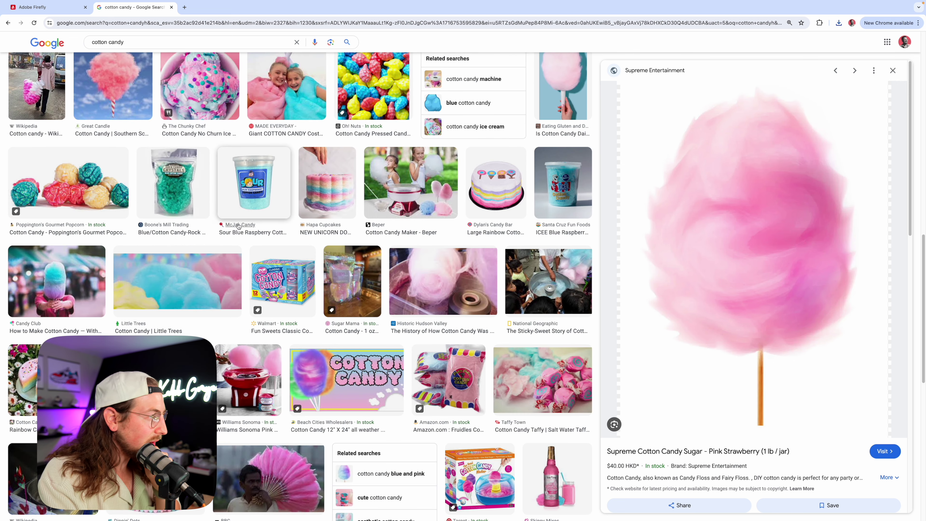
{"action": "scroll", "coordinate": [238, 226], "scroll_direction": "down", "scroll_amount": 8}
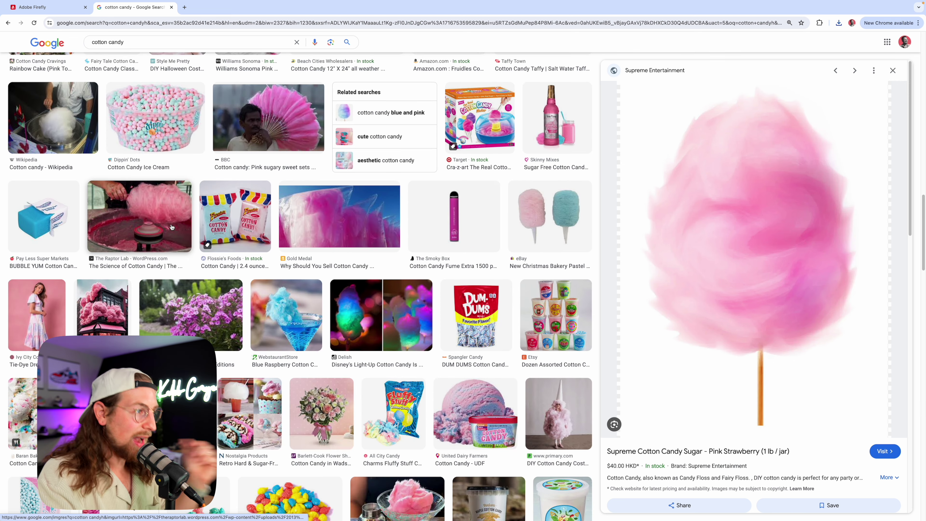
{"action": "scroll", "coordinate": [172, 227], "scroll_direction": "down", "scroll_amount": 6}
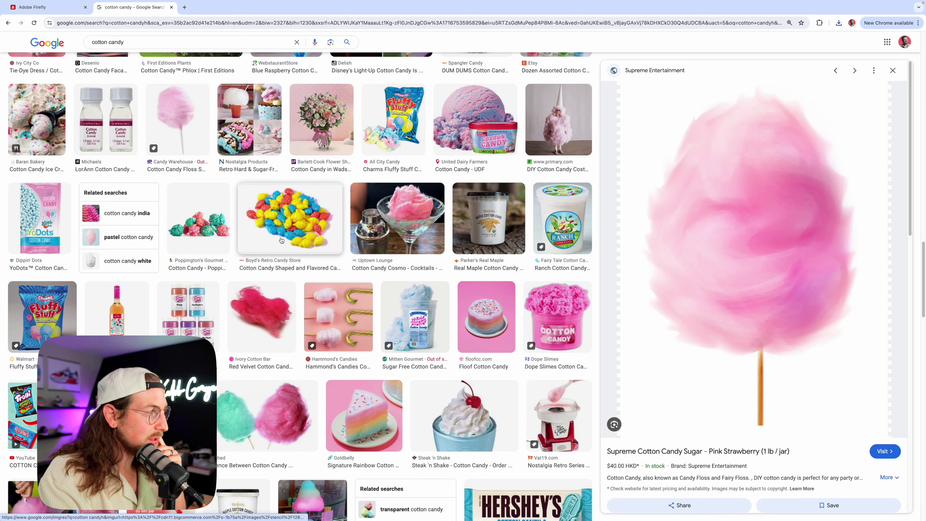
{"action": "scroll", "coordinate": [281, 241], "scroll_direction": "down", "scroll_amount": 3}
Step: Open the Mashed picture of green and pink cotton candy and save the image to the computer
{"action": "left_click", "coordinate": [278, 299]}
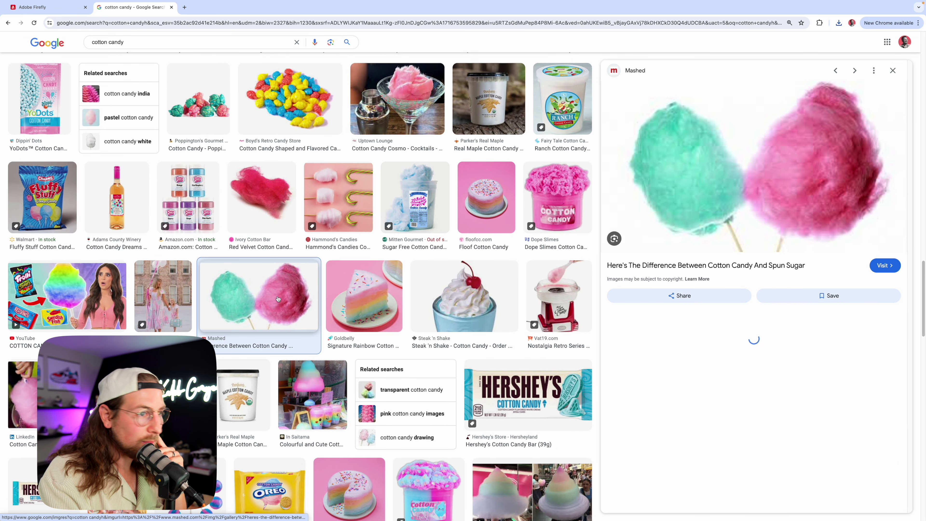
{"action": "right_click", "coordinate": [721, 161]}
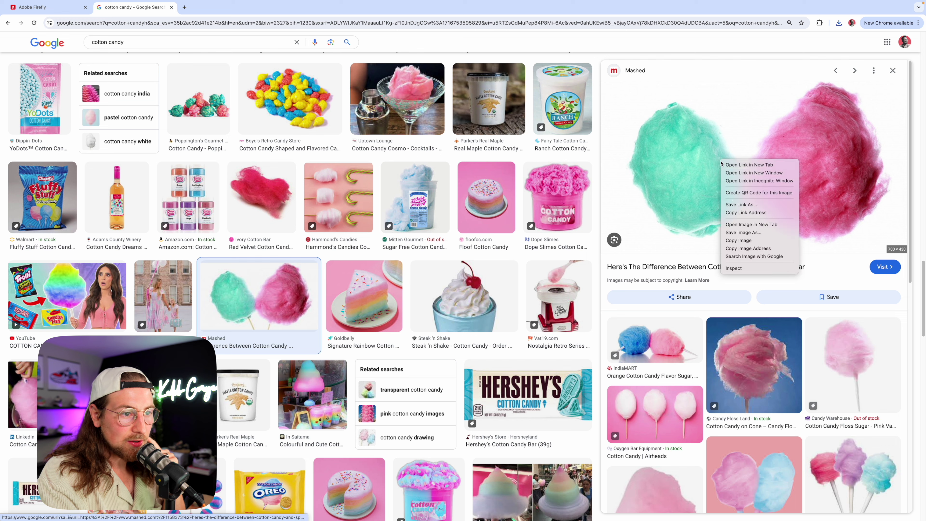
{"action": "left_click", "coordinate": [746, 233]}
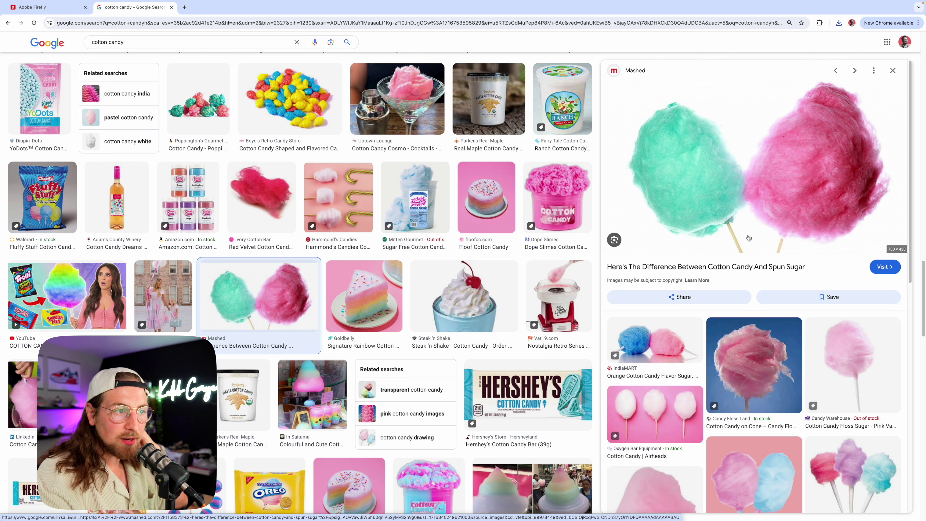
{"action": "left_click", "coordinate": [587, 331]}
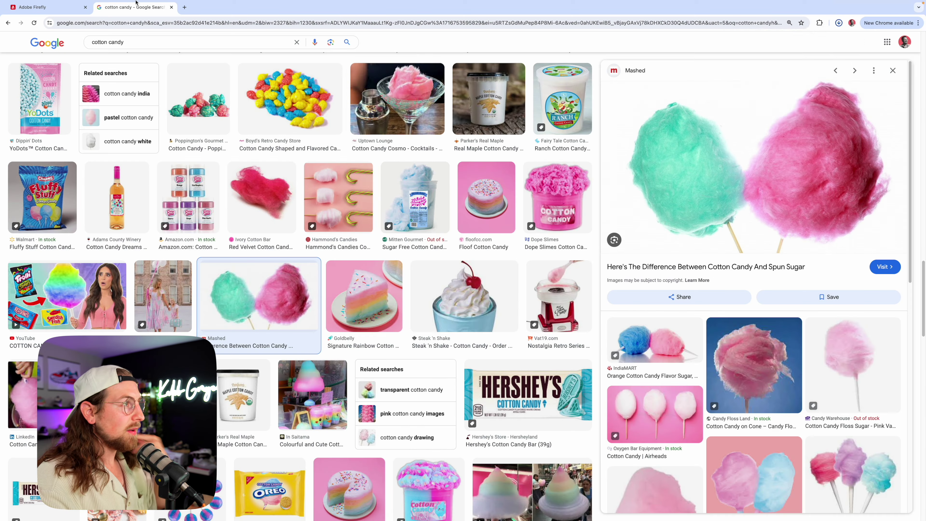
Step: In the Firefly page, replace the style reference with intro-1672957827.jpg from Downloads
{"action": "left_click", "coordinate": [48, 7]}
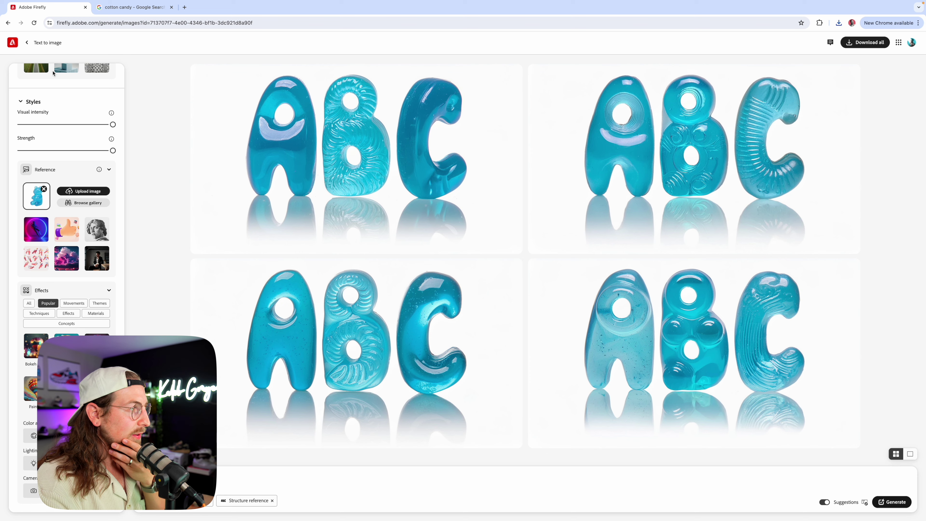
{"action": "left_click", "coordinate": [87, 192]}
{"action": "left_click", "coordinate": [429, 220]}
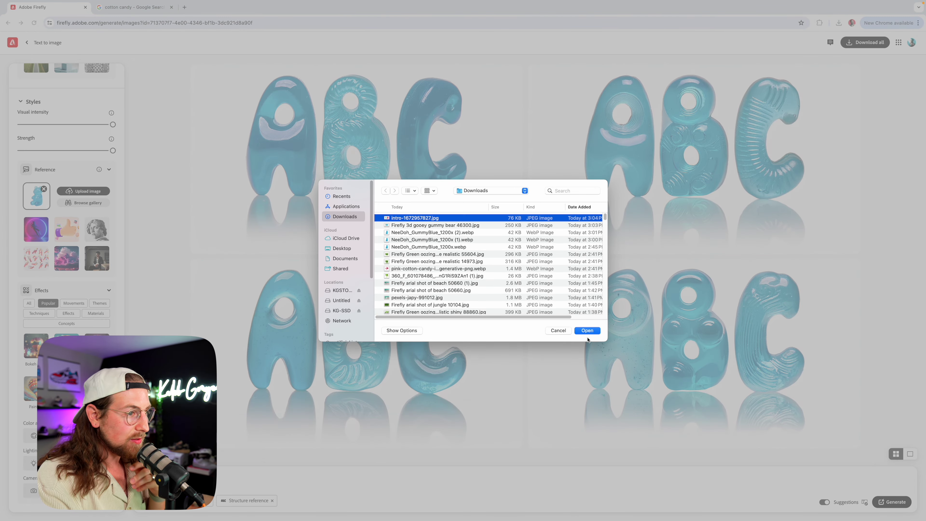
{"action": "left_click", "coordinate": [587, 330]}
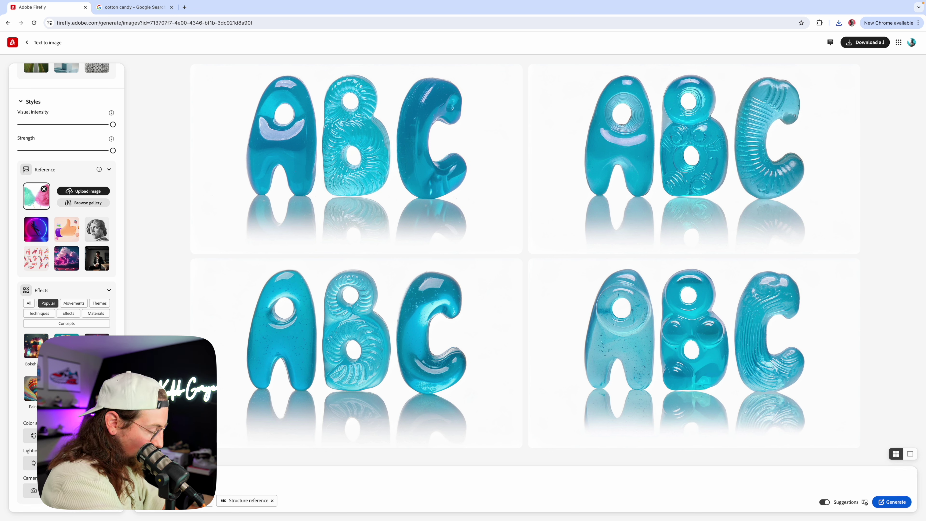
Step: Generate images with the cotton candy style reference and view the third result enlarged before returning to the grid
{"action": "left_click", "coordinate": [904, 503]}
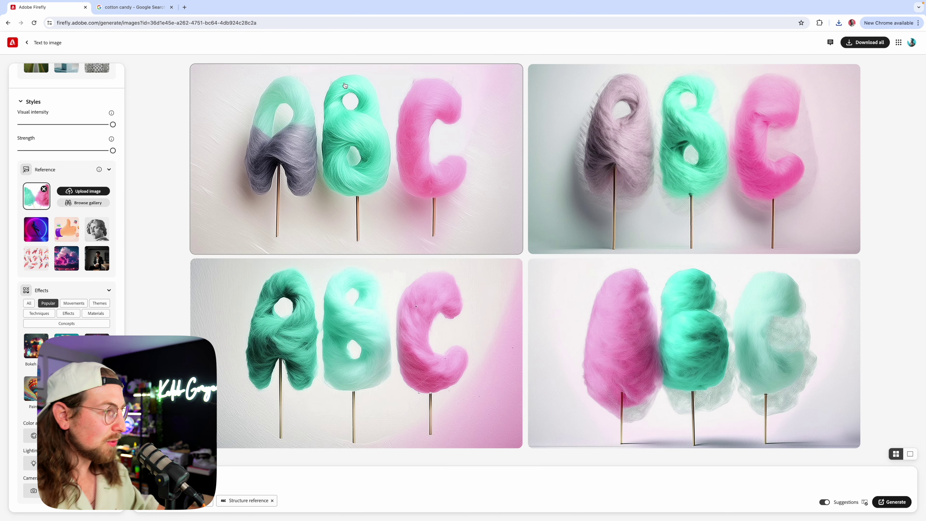
{"action": "left_click", "coordinate": [370, 347]}
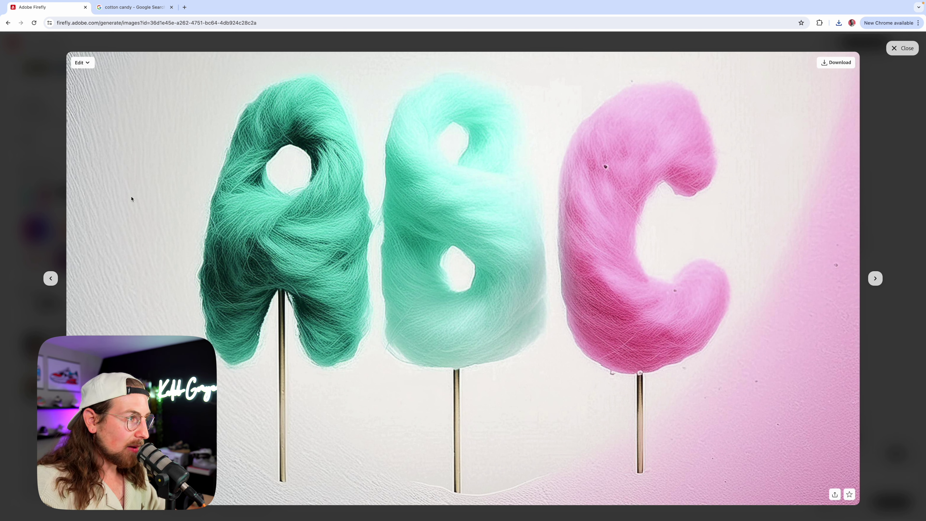
{"action": "left_click", "coordinate": [902, 47]}
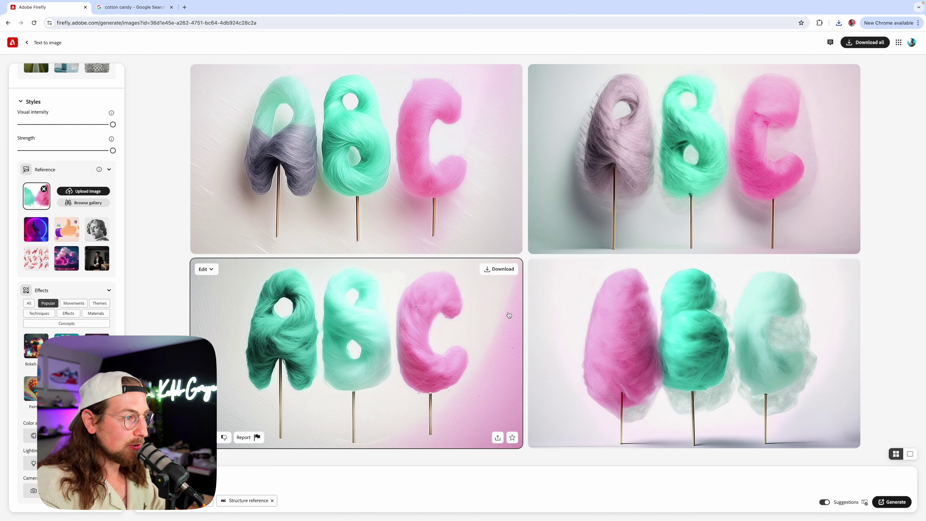
Step: In the Google image results page, run a new image search for "chocolate syrup"
{"action": "left_click", "coordinate": [133, 7]}
{"action": "left_click", "coordinate": [297, 42]}
{"action": "type", "text": "choc"}
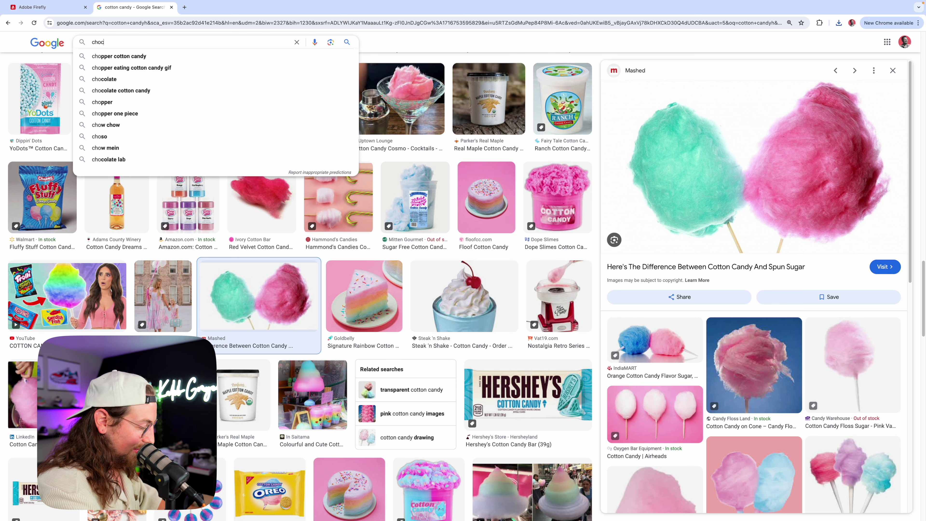
{"action": "type", "text": "alte syrup"}
{"action": "key", "text": "Return"}
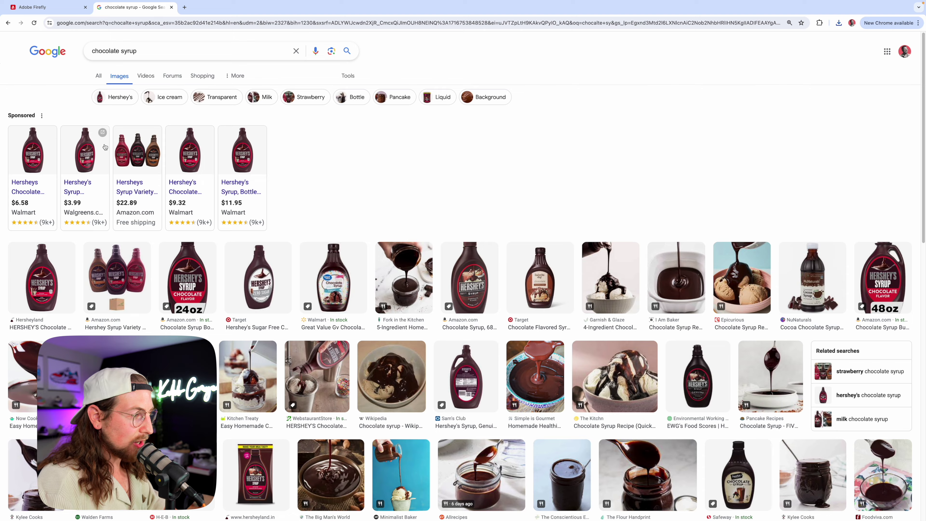
Step: Narrow the chocolate syrup results to transparent ones and save the Adobe Stock dripping chocolate sauce image to the computer
{"action": "scroll", "coordinate": [181, 276], "scroll_direction": "down", "scroll_amount": 20}
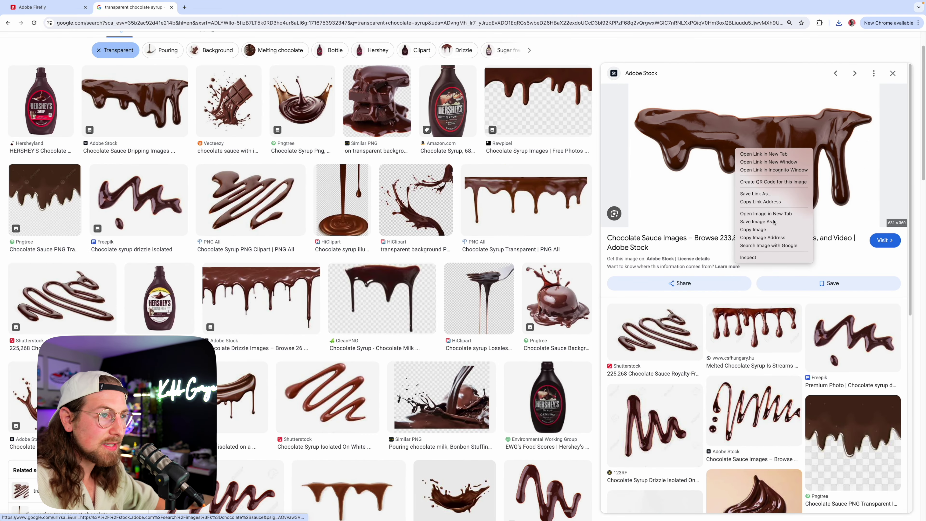
{"action": "left_click", "coordinate": [773, 222]}
{"action": "left_click", "coordinate": [588, 330]}
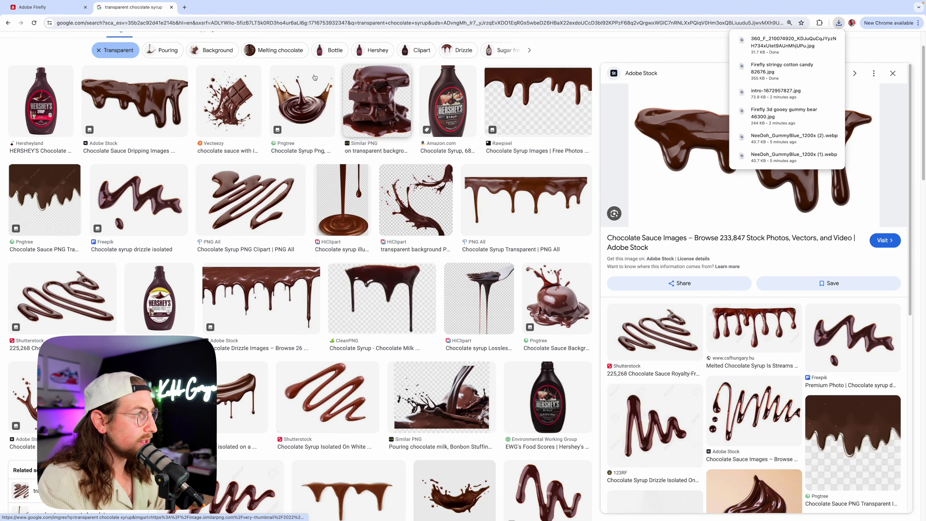
Step: In the Firefly page, replace the style reference with the 360_F_210074920 chocolate sauce image from Downloads
{"action": "left_click", "coordinate": [46, 7]}
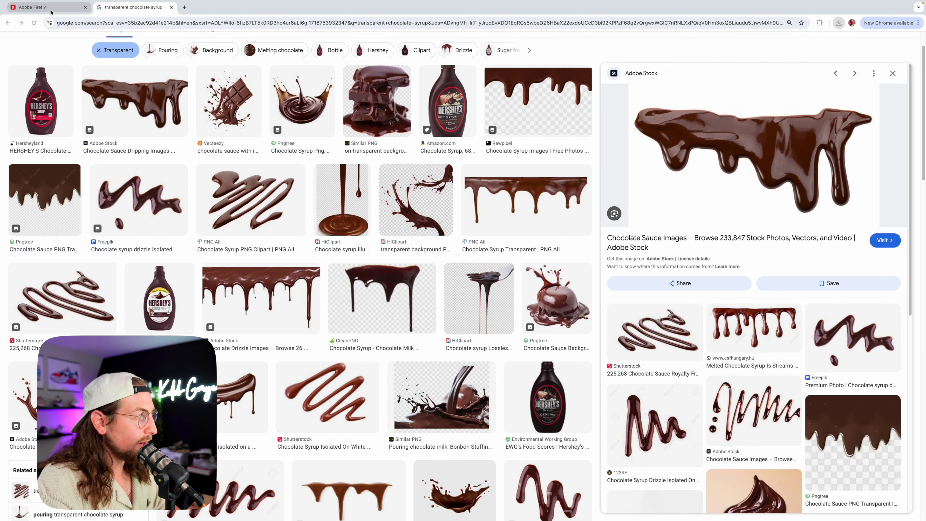
{"action": "left_click", "coordinate": [83, 191]}
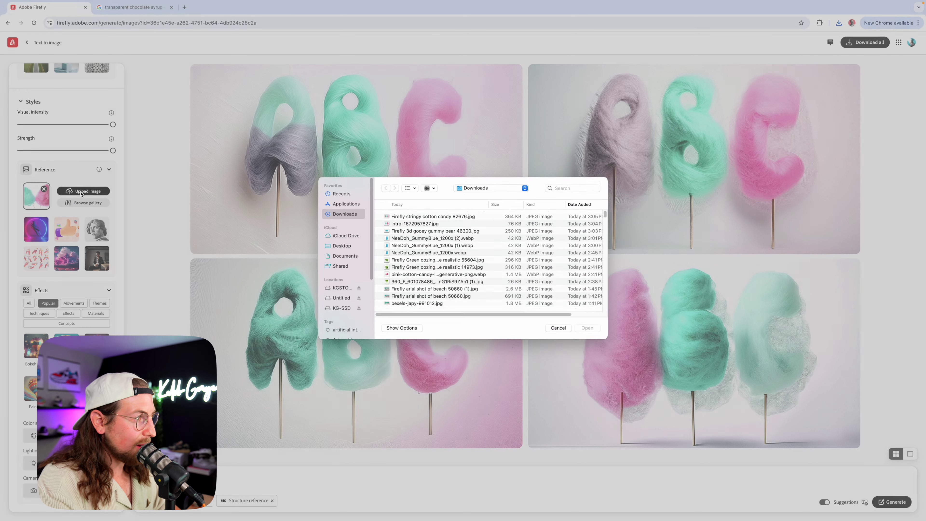
{"action": "double_click", "coordinate": [420, 218]}
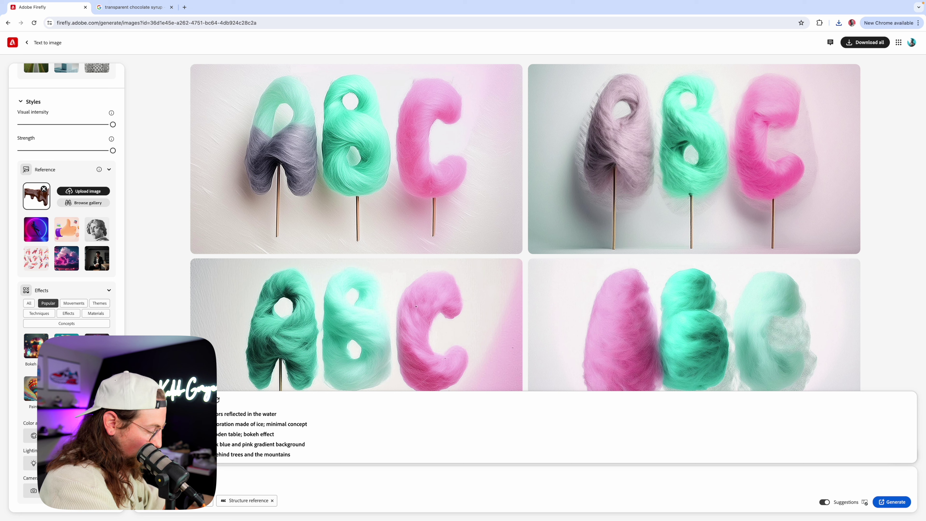
Step: Generate images from the prompt "shiny 3d chocolate syrup", download the enlarged third result and return to the grid
{"action": "key", "text": "Return"}
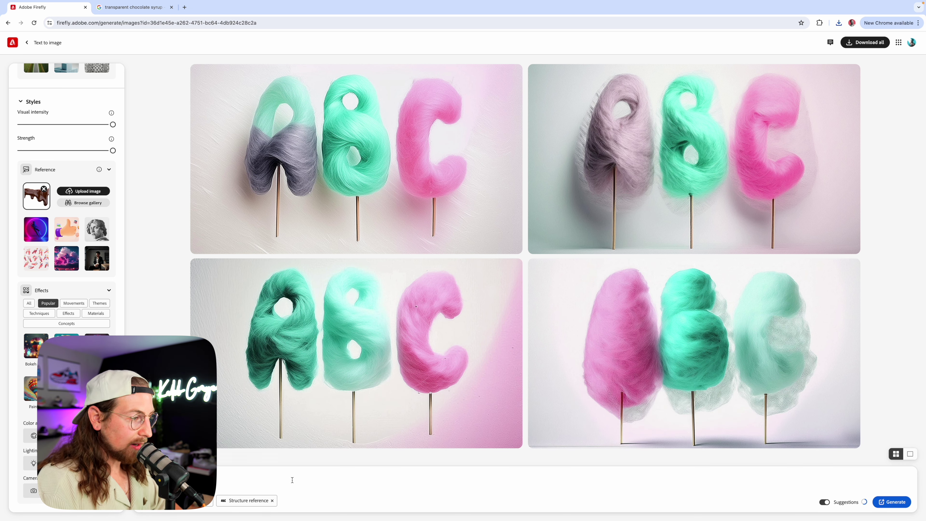
{"action": "key", "text": "Return"}
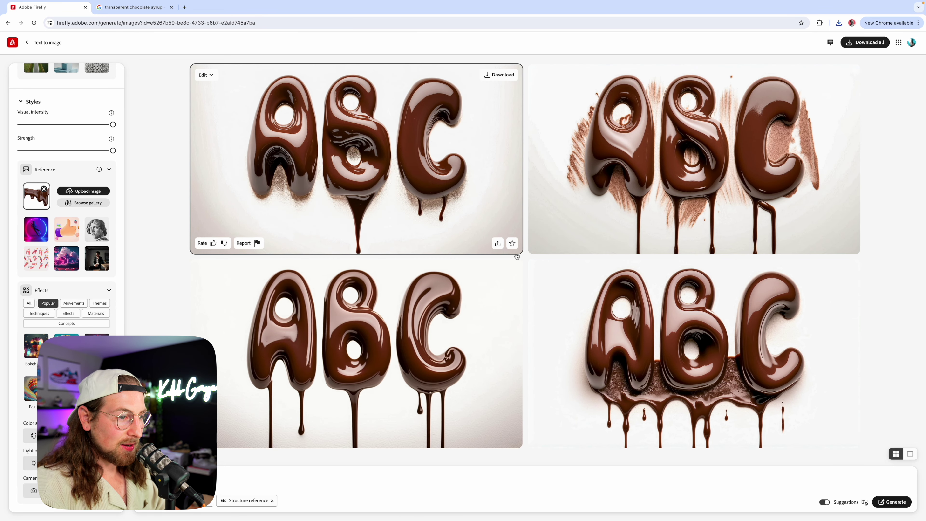
{"action": "left_click", "coordinate": [456, 285]}
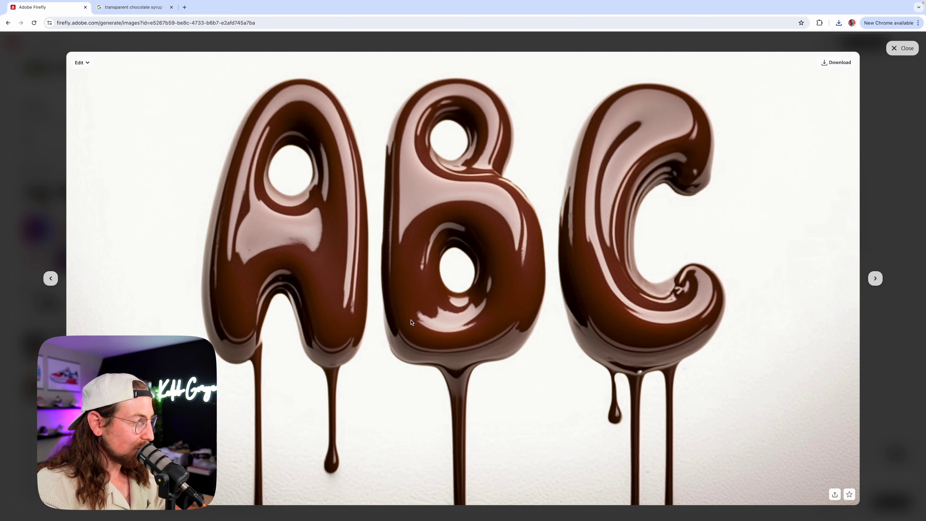
{"action": "left_click", "coordinate": [836, 63]}
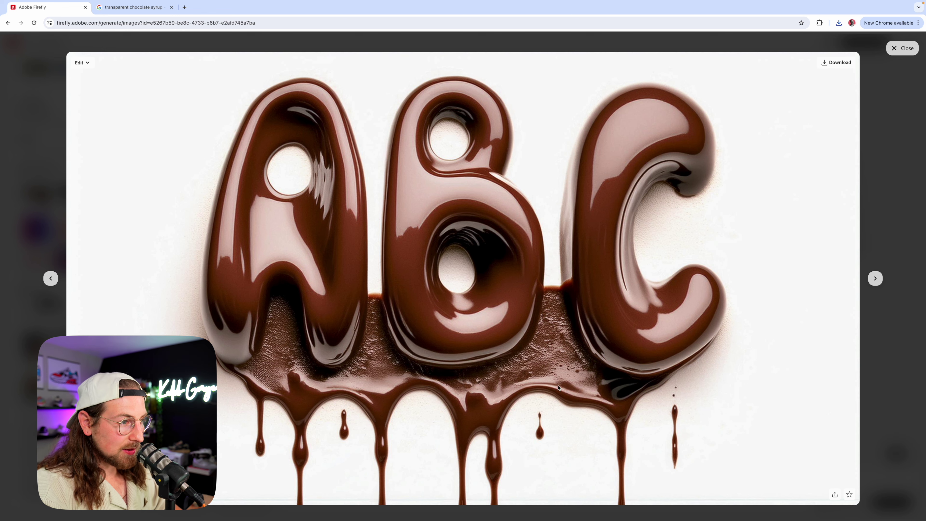
{"action": "left_click", "coordinate": [903, 48]}
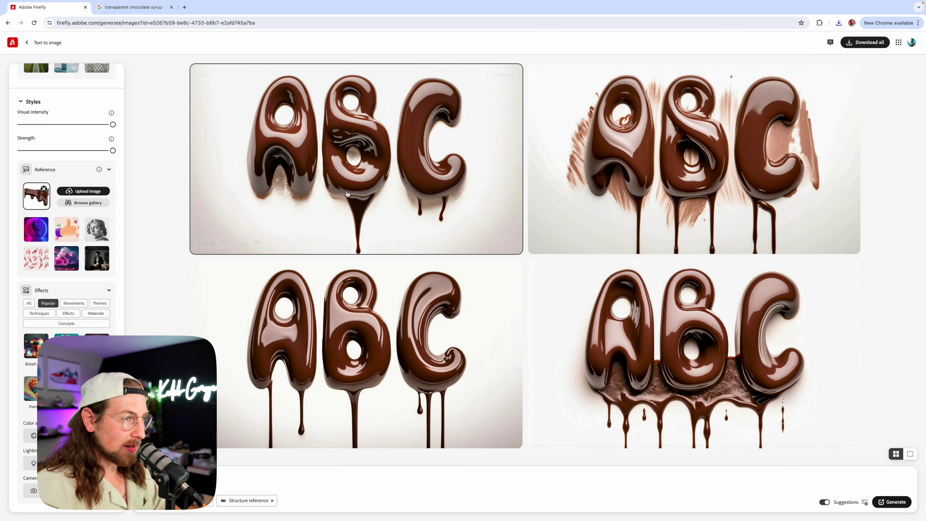
Step: Return to the Google image results and search for "licorice"
{"action": "left_click", "coordinate": [133, 7]}
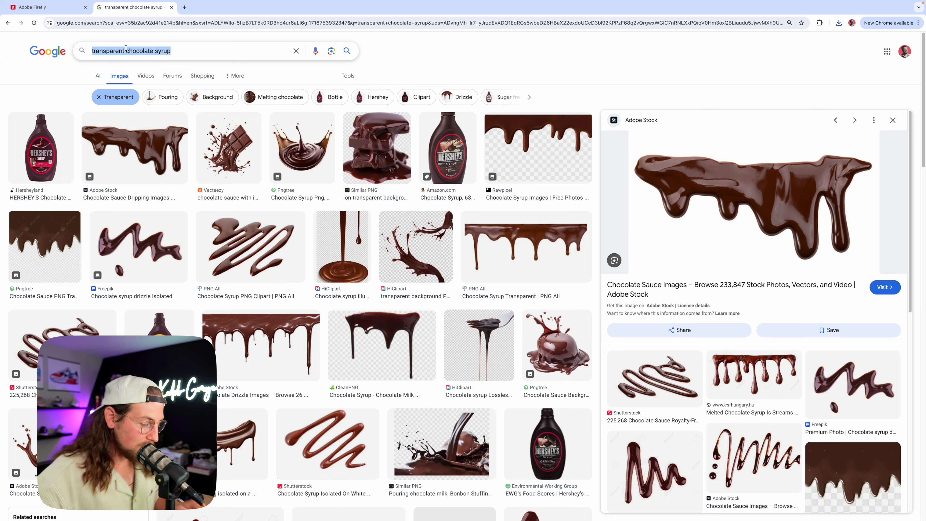
{"action": "type", "text": "lico"}
{"action": "left_click", "coordinate": [318, 184]}
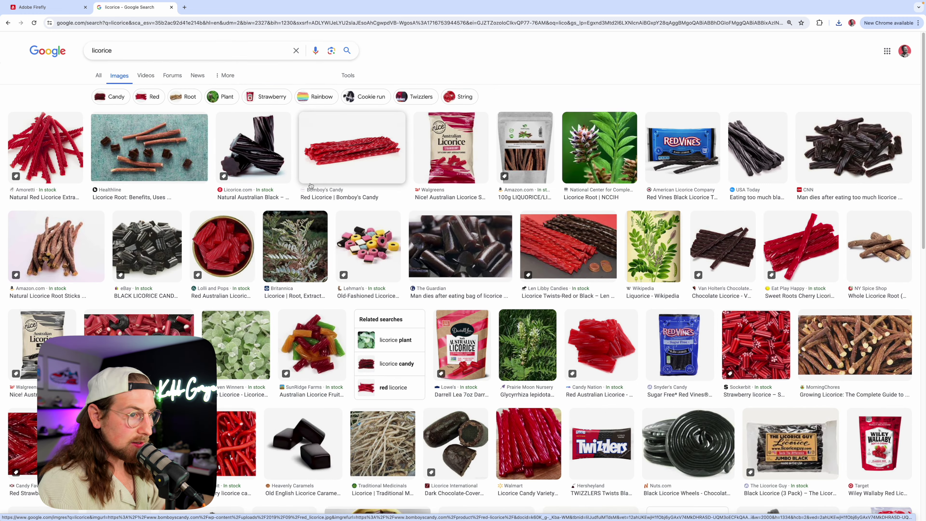
Step: Find the Licorice.com Australian Red licorice photo among the results and save the image to the computer
{"action": "scroll", "coordinate": [318, 184], "scroll_direction": "down", "scroll_amount": 2}
{"action": "scroll", "coordinate": [316, 183], "scroll_direction": "down", "scroll_amount": 3}
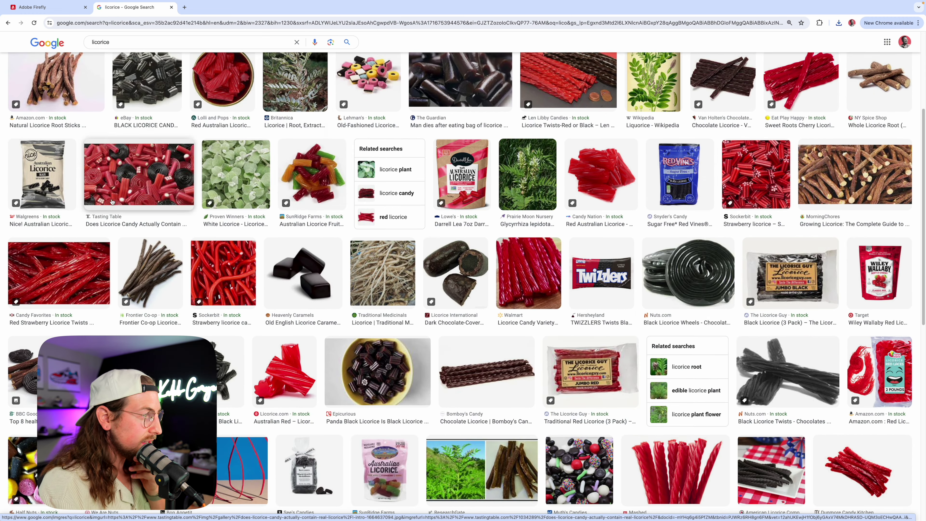
{"action": "scroll", "coordinate": [308, 181], "scroll_direction": "down", "scroll_amount": 4}
{"action": "left_click", "coordinate": [286, 257]}
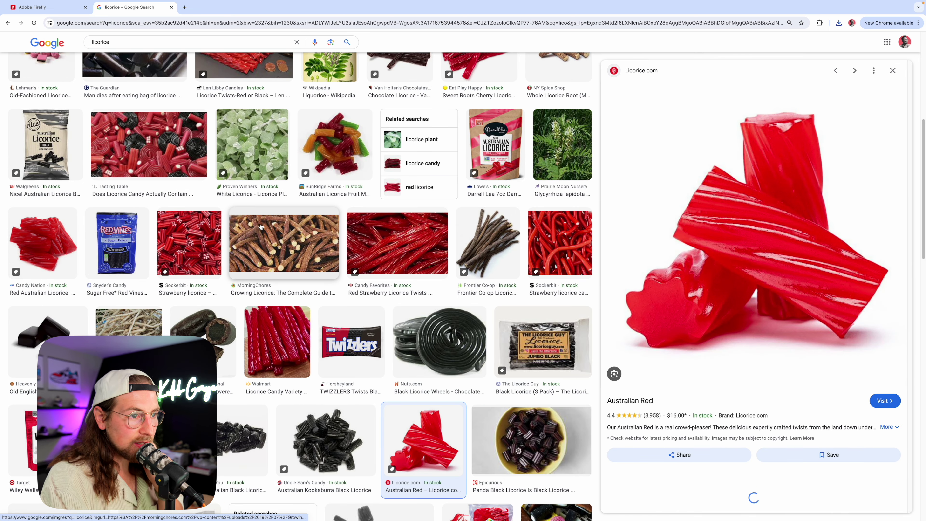
{"action": "right_click", "coordinate": [742, 259]}
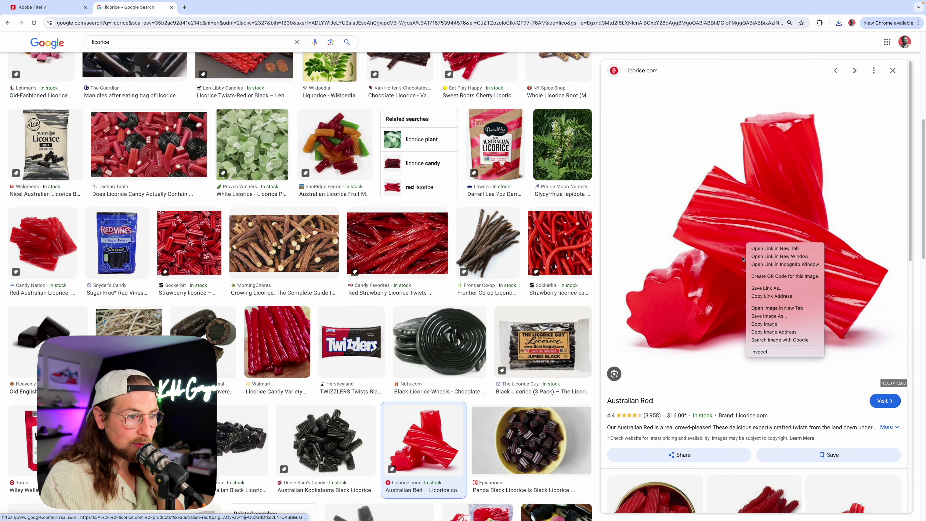
{"action": "left_click", "coordinate": [773, 316]}
Step: In the Firefly page, replace the style reference with the newly saved red licorice image from Downloads
{"action": "left_click", "coordinate": [47, 11]}
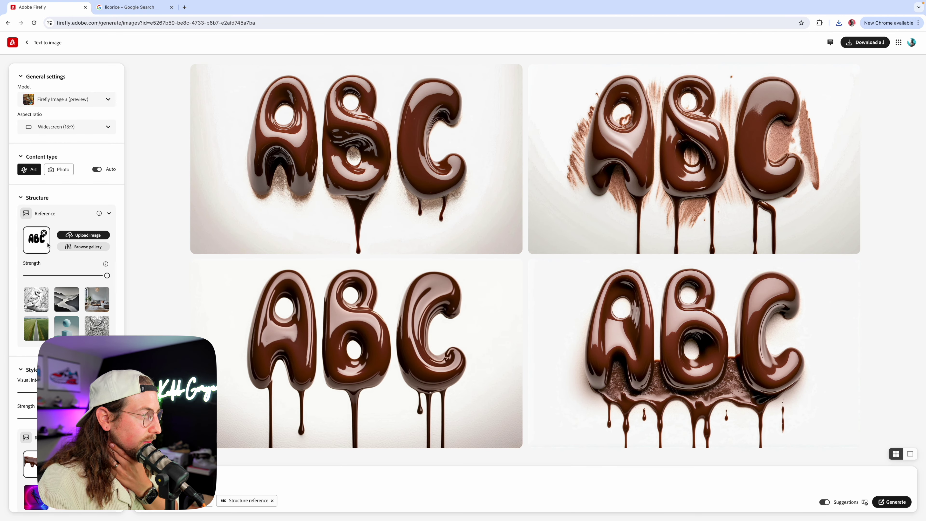
{"action": "scroll", "coordinate": [55, 256], "scroll_direction": "down", "scroll_amount": 5}
{"action": "left_click", "coordinate": [75, 306]}
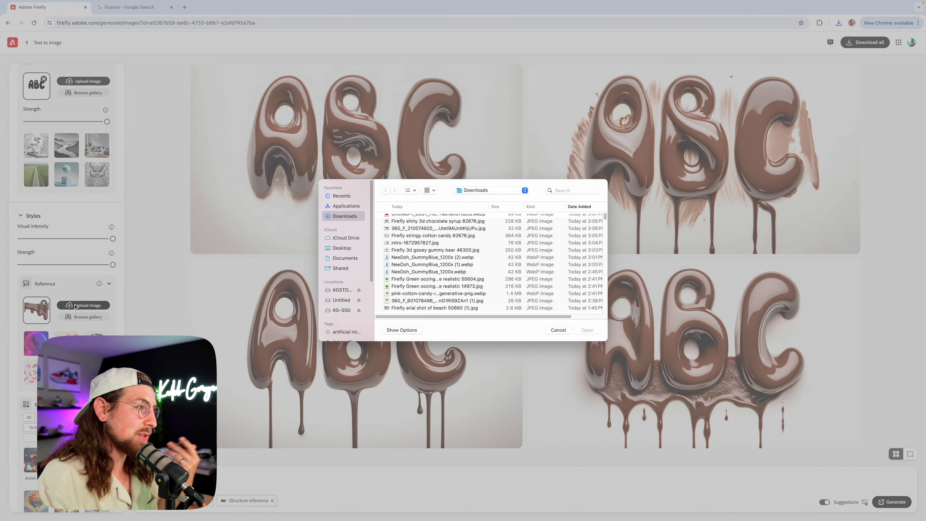
{"action": "left_click", "coordinate": [438, 220]}
{"action": "left_click", "coordinate": [587, 329]}
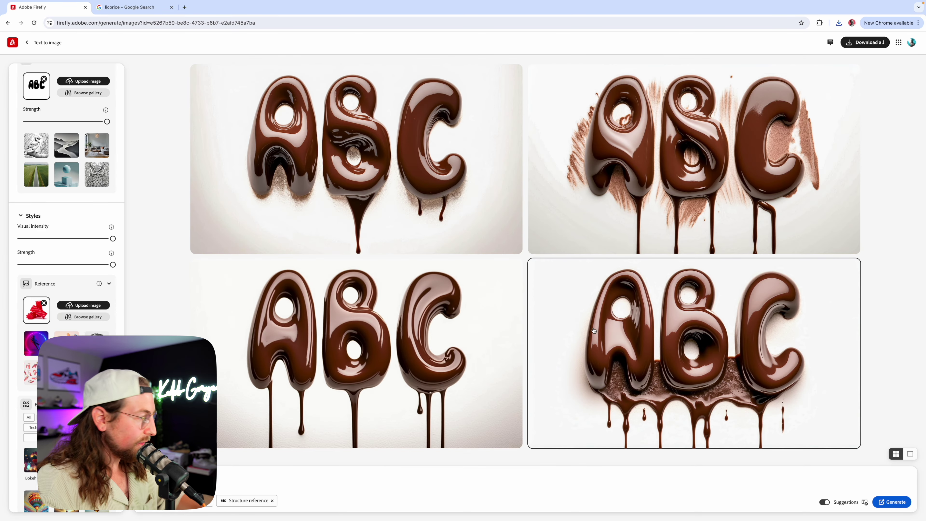
Step: Generate images from the prompt "red shiny licorice", enlarge the third result and download it
{"action": "scroll", "coordinate": [58, 220], "scroll_direction": "down", "scroll_amount": 2}
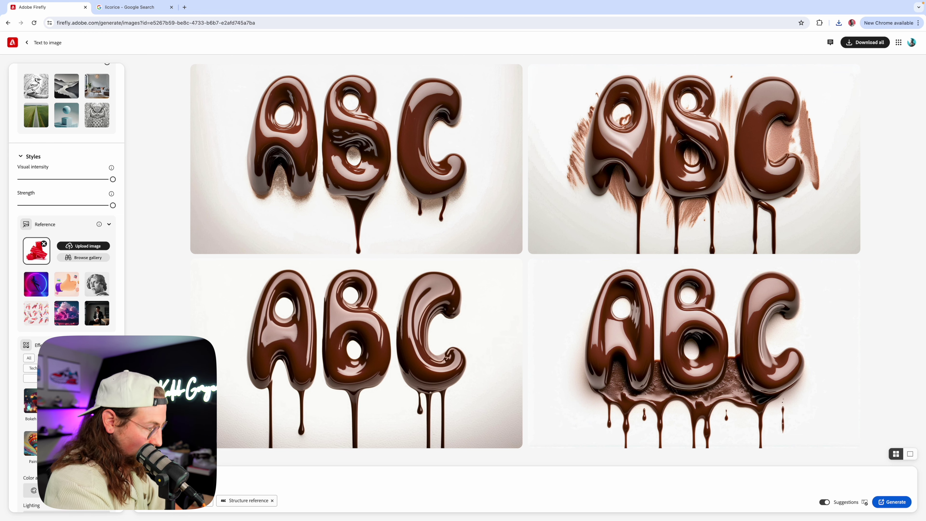
{"action": "left_click", "coordinate": [890, 502]}
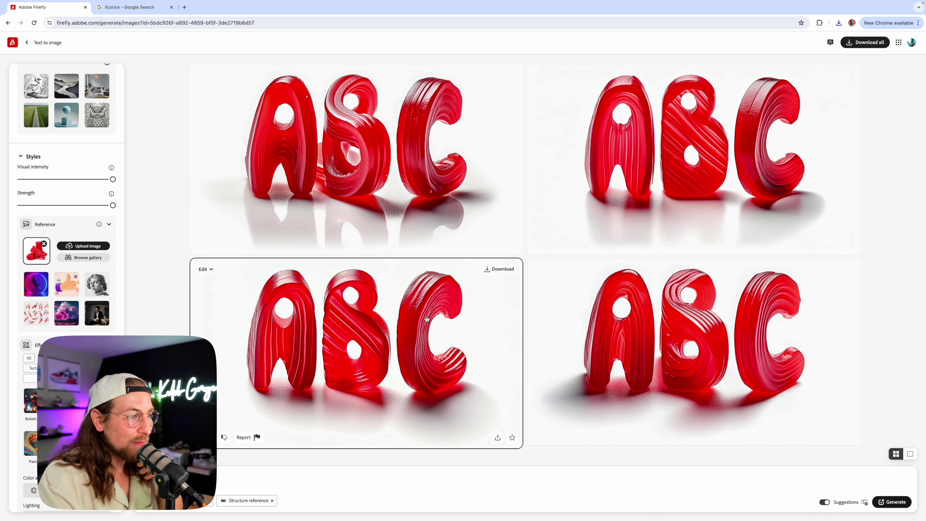
{"action": "left_click", "coordinate": [440, 303]}
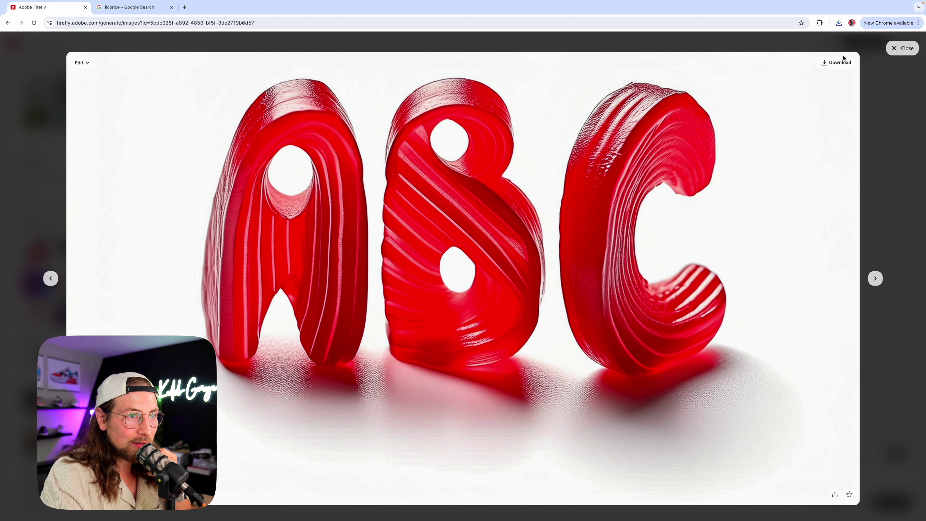
{"action": "left_click", "coordinate": [836, 63]}
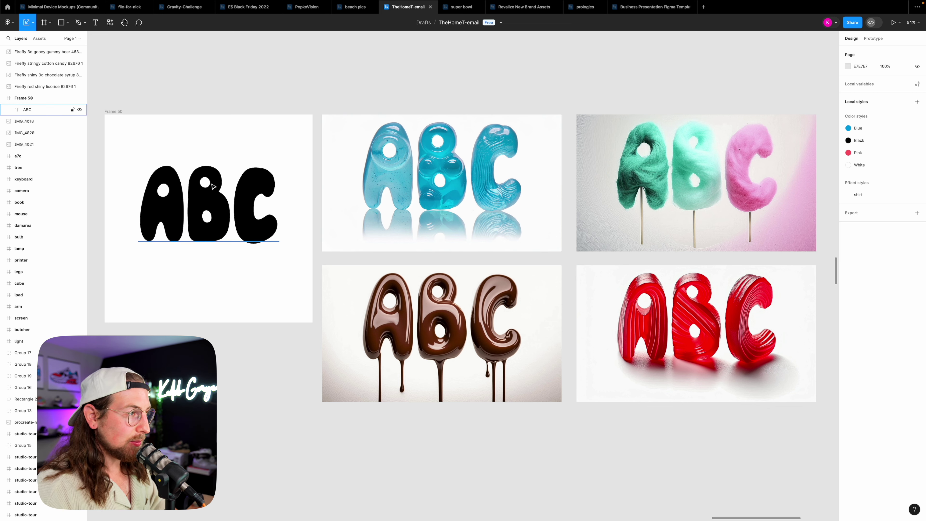
Step: In Figma, compare the black ABC text with the gummy, cotton candy, chocolate and licorice renders, examining letter shapes and material detail up close
{"action": "scroll", "coordinate": [255, 219], "scroll_direction": "right", "scroll_amount": 5}
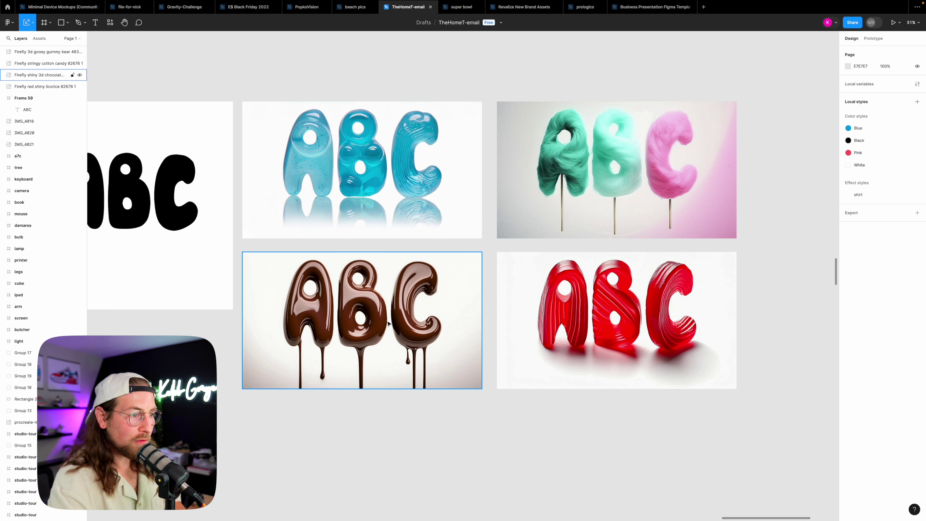
{"action": "scroll", "coordinate": [544, 304], "scroll_direction": "left", "scroll_amount": 1}
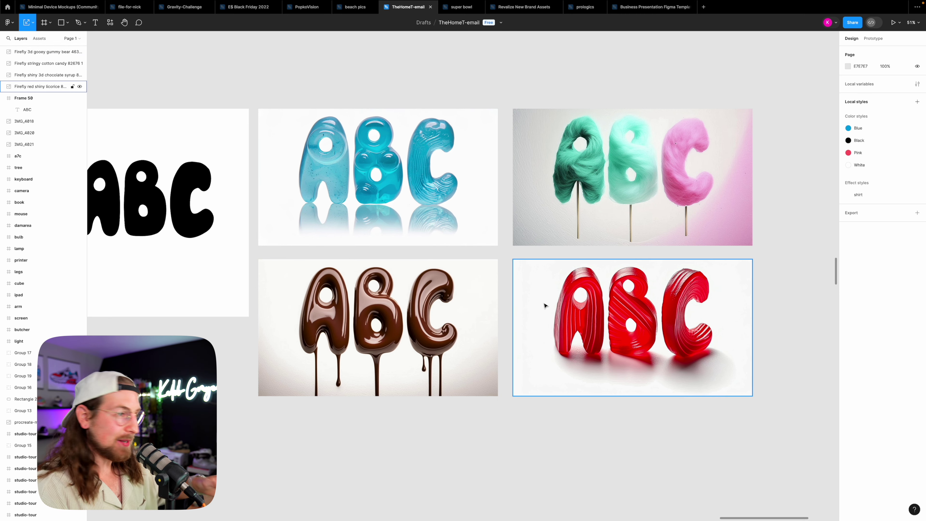
{"action": "scroll", "coordinate": [515, 275], "scroll_direction": "up", "scroll_amount": 1}
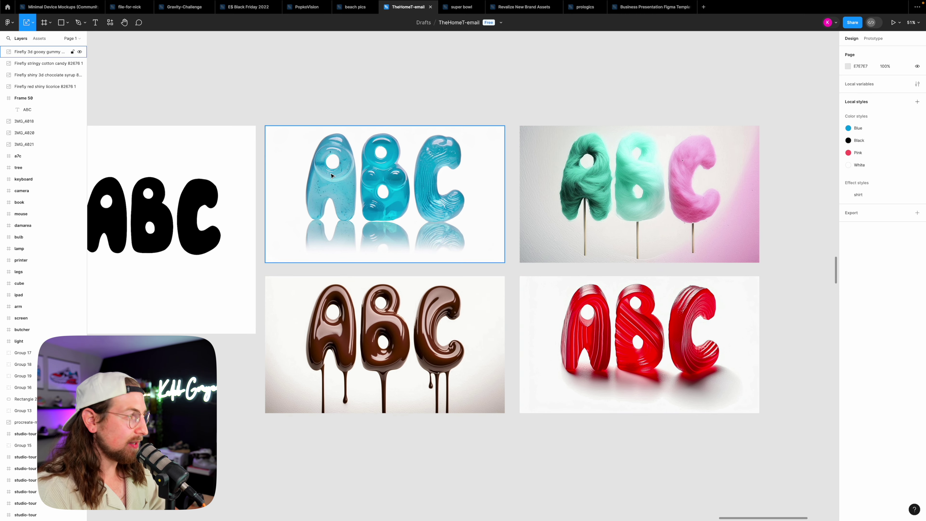
{"action": "left_click_drag", "start_coordinate": [348, 155], "coordinate": [746, 292]}
{"action": "scroll", "coordinate": [622, 172], "scroll_direction": "down", "scroll_amount": 4}
{"action": "left_click_drag", "start_coordinate": [644, 212], "coordinate": [612, 213]}
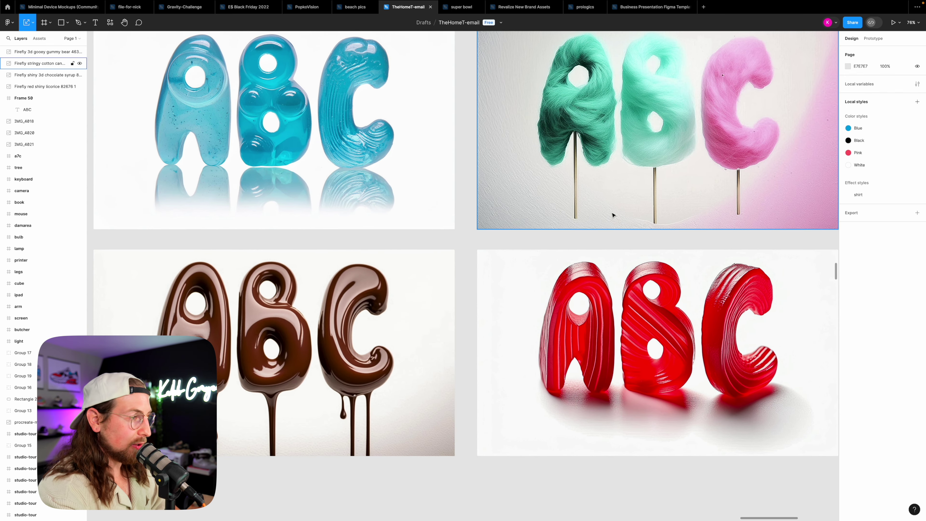
{"action": "scroll", "coordinate": [612, 215], "scroll_direction": "down", "scroll_amount": 3}
{"action": "scroll", "coordinate": [547, 194], "scroll_direction": "down", "scroll_amount": 2}
{"action": "scroll", "coordinate": [510, 194], "scroll_direction": "up", "scroll_amount": 2}
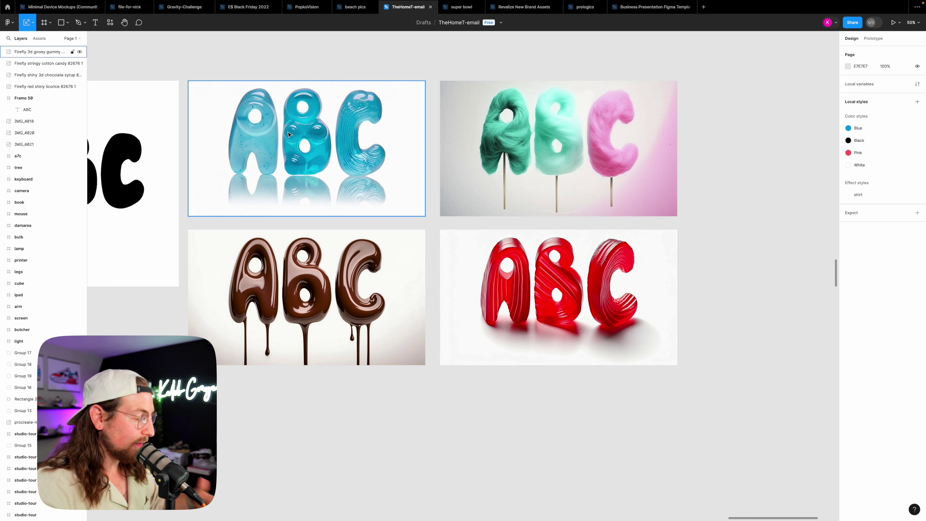
{"action": "key", "text": "z"}
{"action": "left_click_drag", "start_coordinate": [188, 76], "coordinate": [697, 369]}
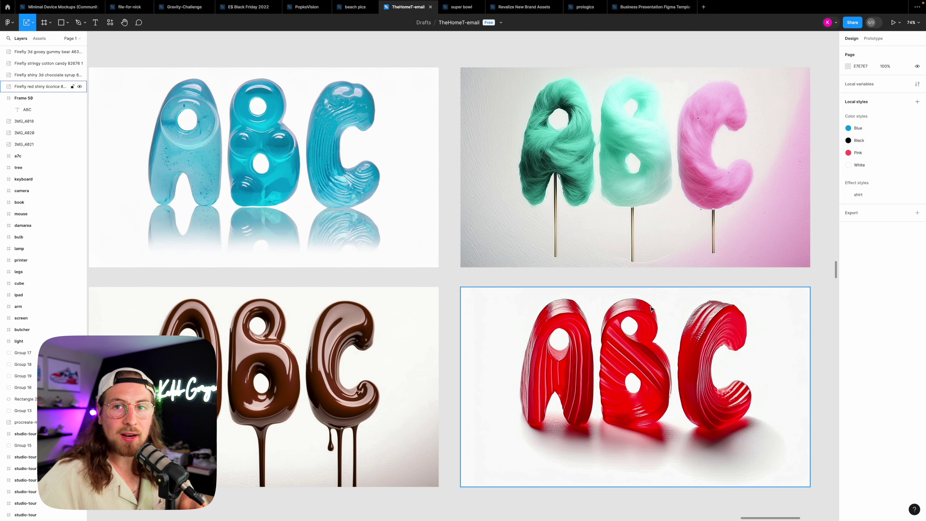
{"action": "scroll", "coordinate": [443, 206], "scroll_direction": "down", "scroll_amount": 1}
{"action": "left_click", "coordinate": [442, 205]}
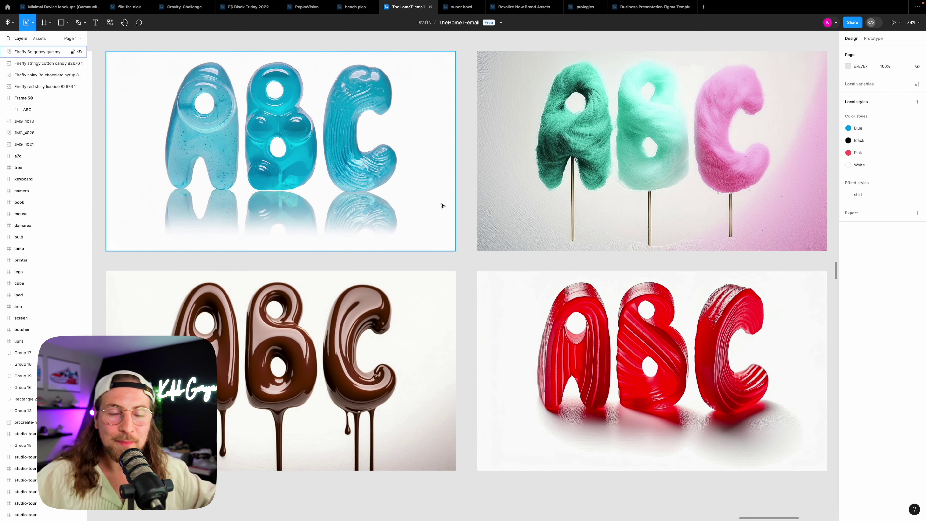